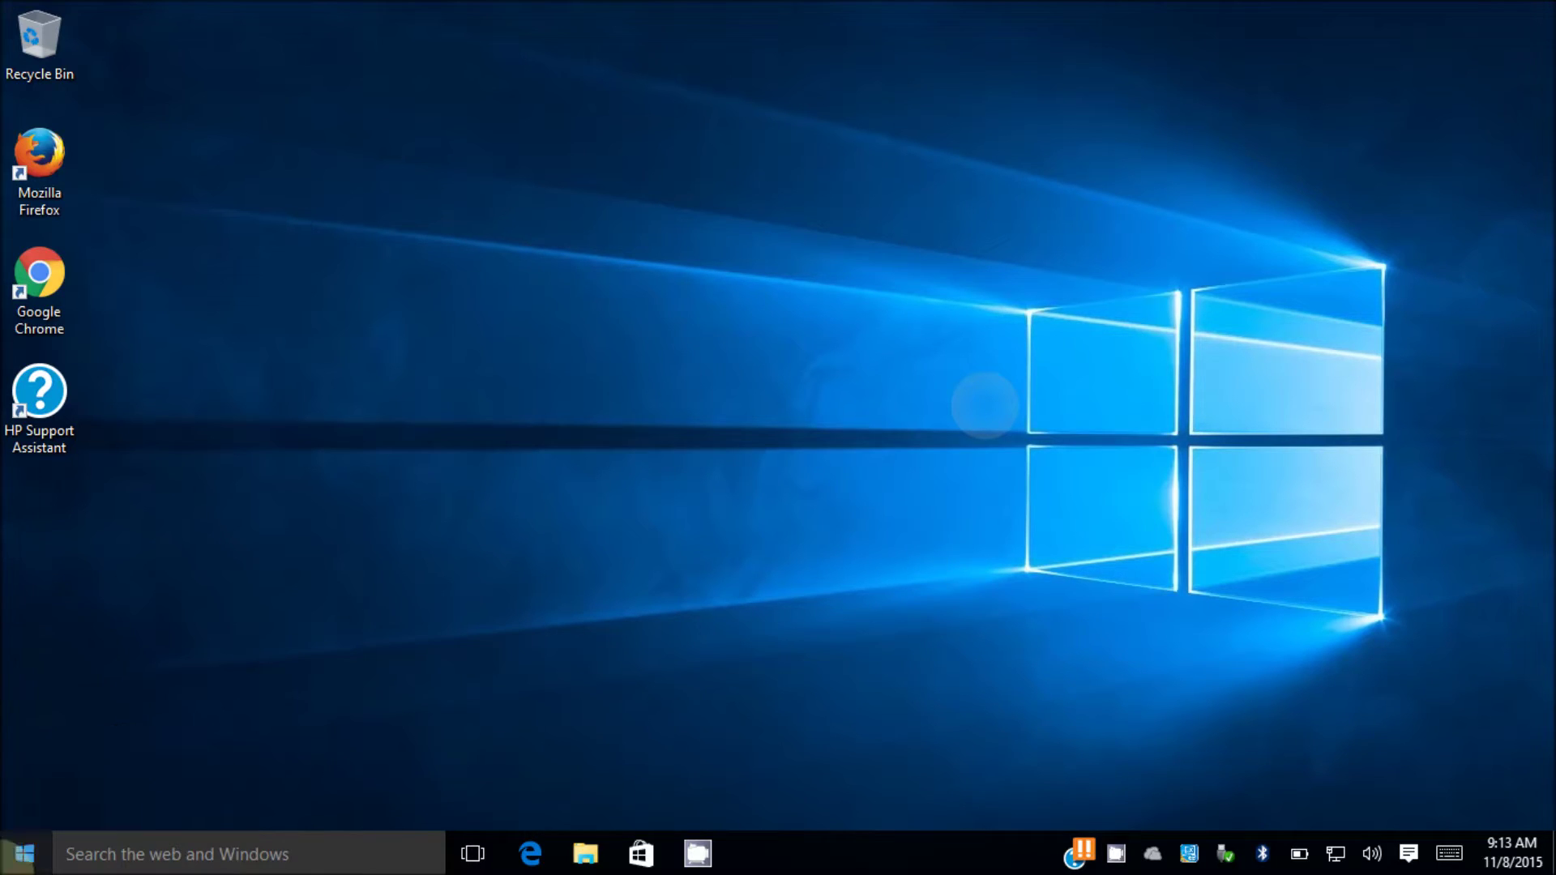
- Open File Explorer from the taskbar after opening and closing the Start menu
click(25, 854)
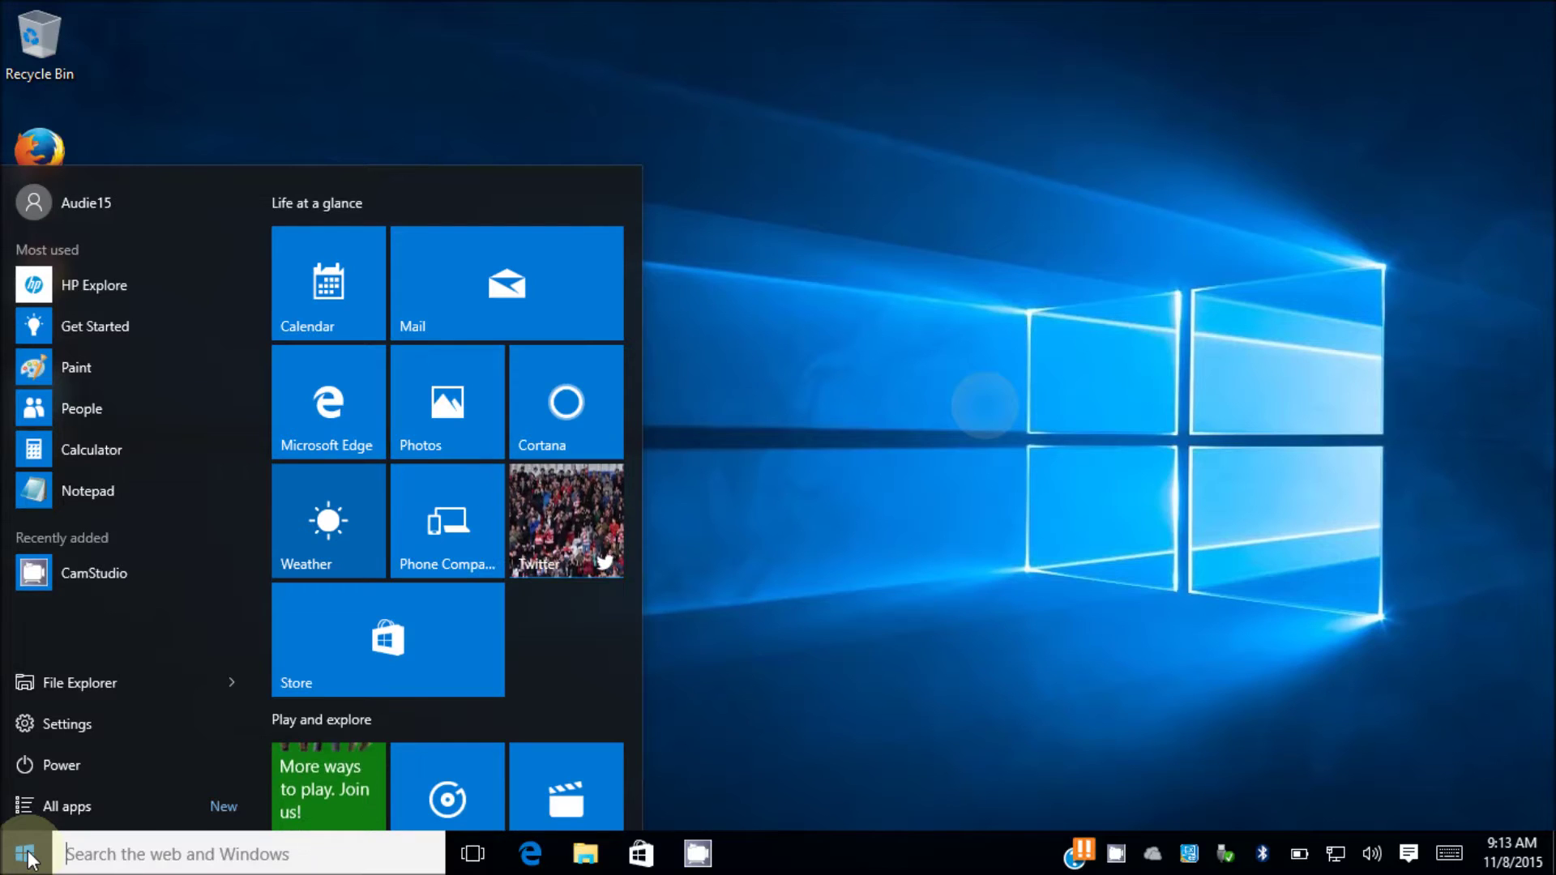
click(508, 671)
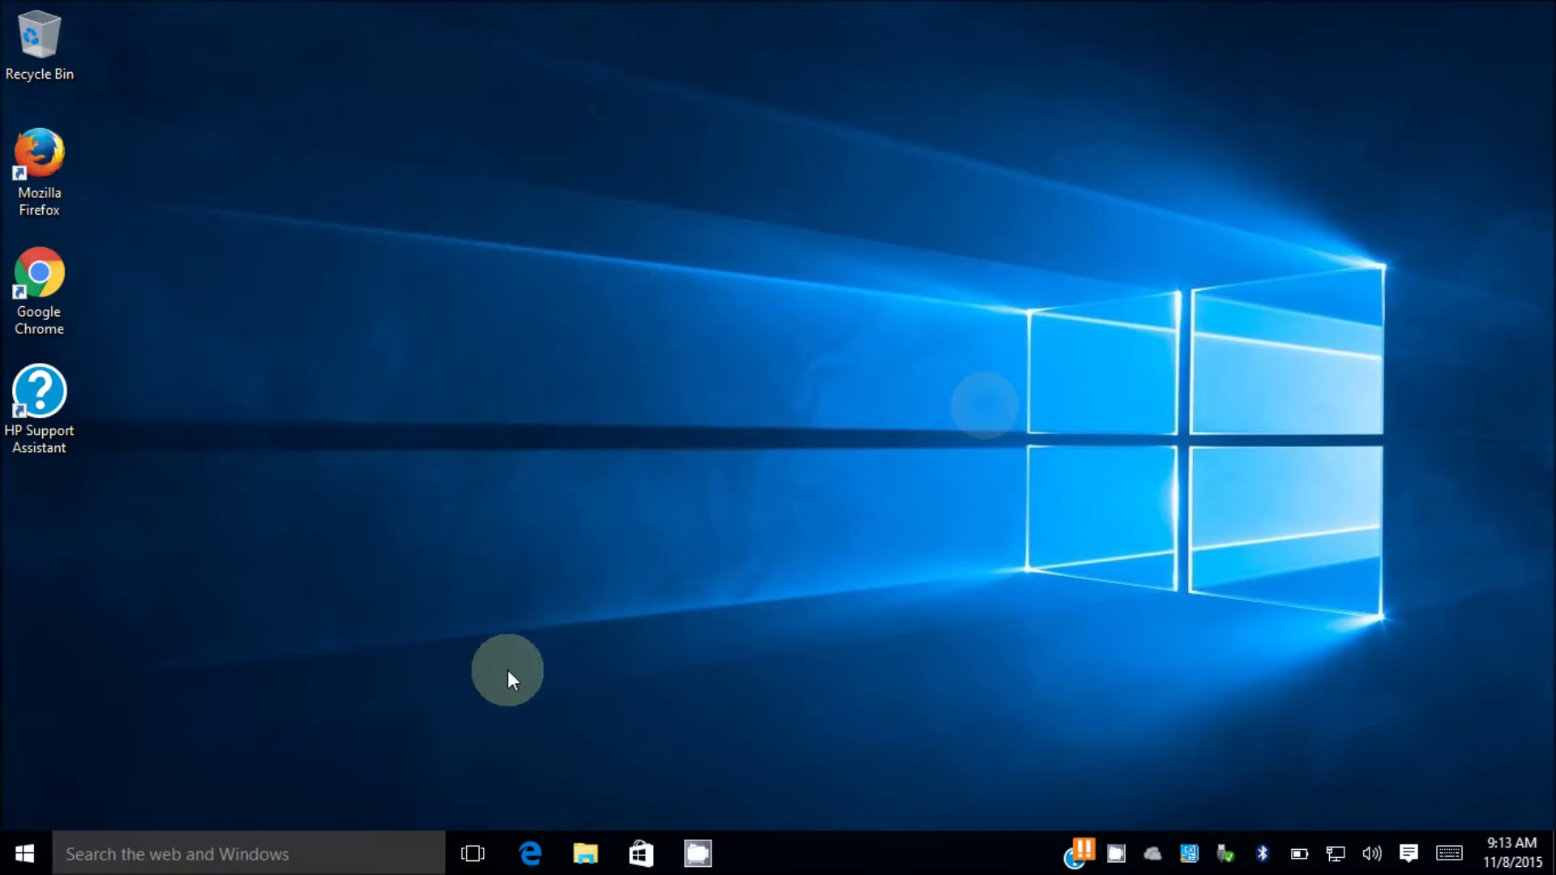
click(582, 850)
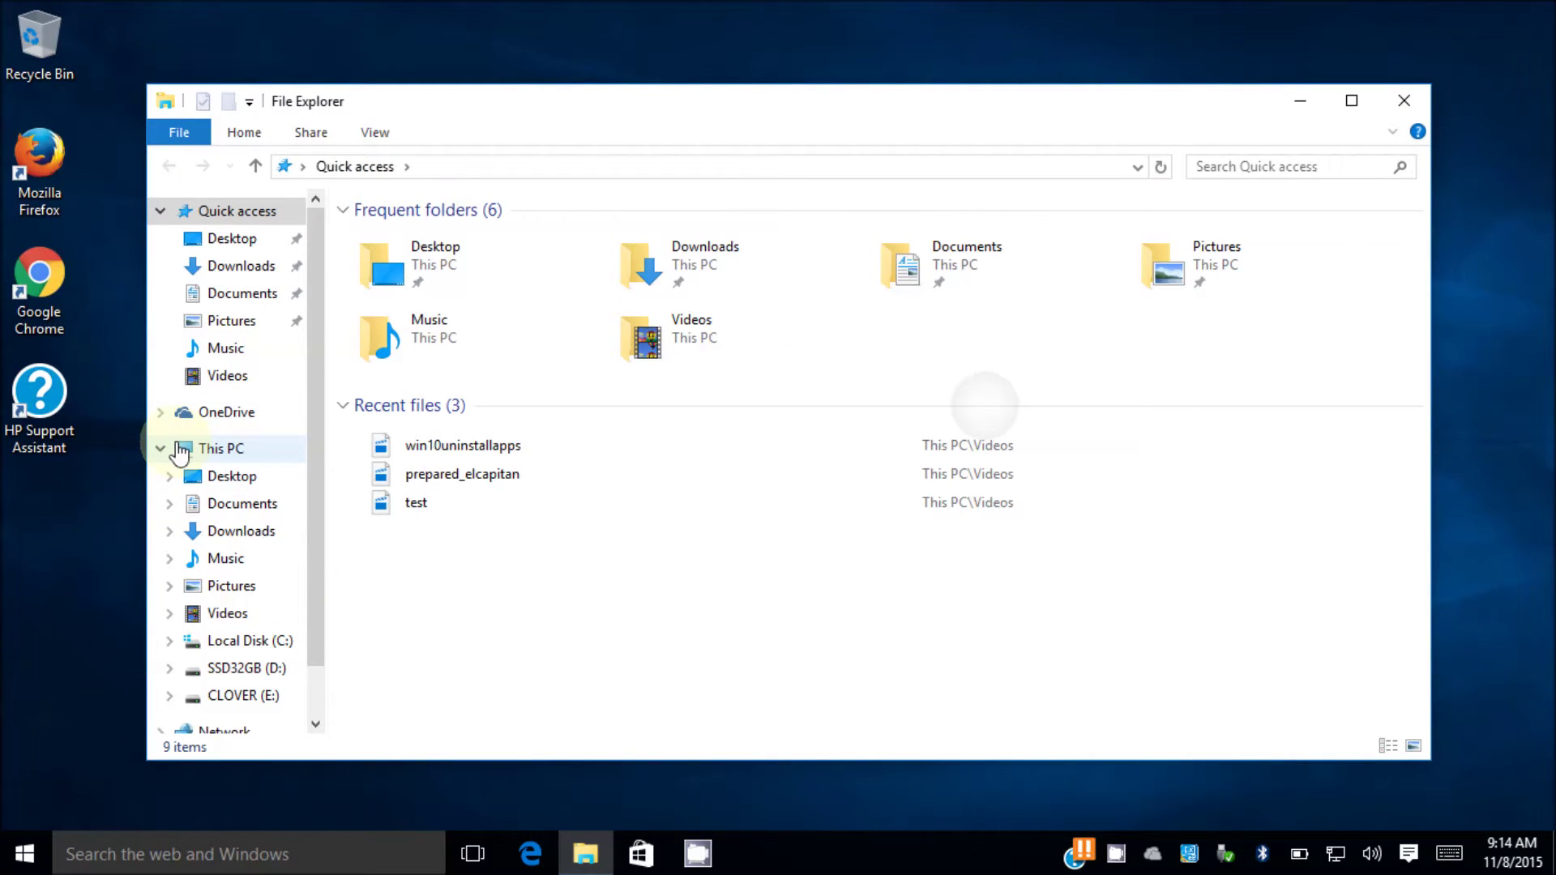
- Open This PC's System properties and launch Device Manager from there
right_click(180, 451)
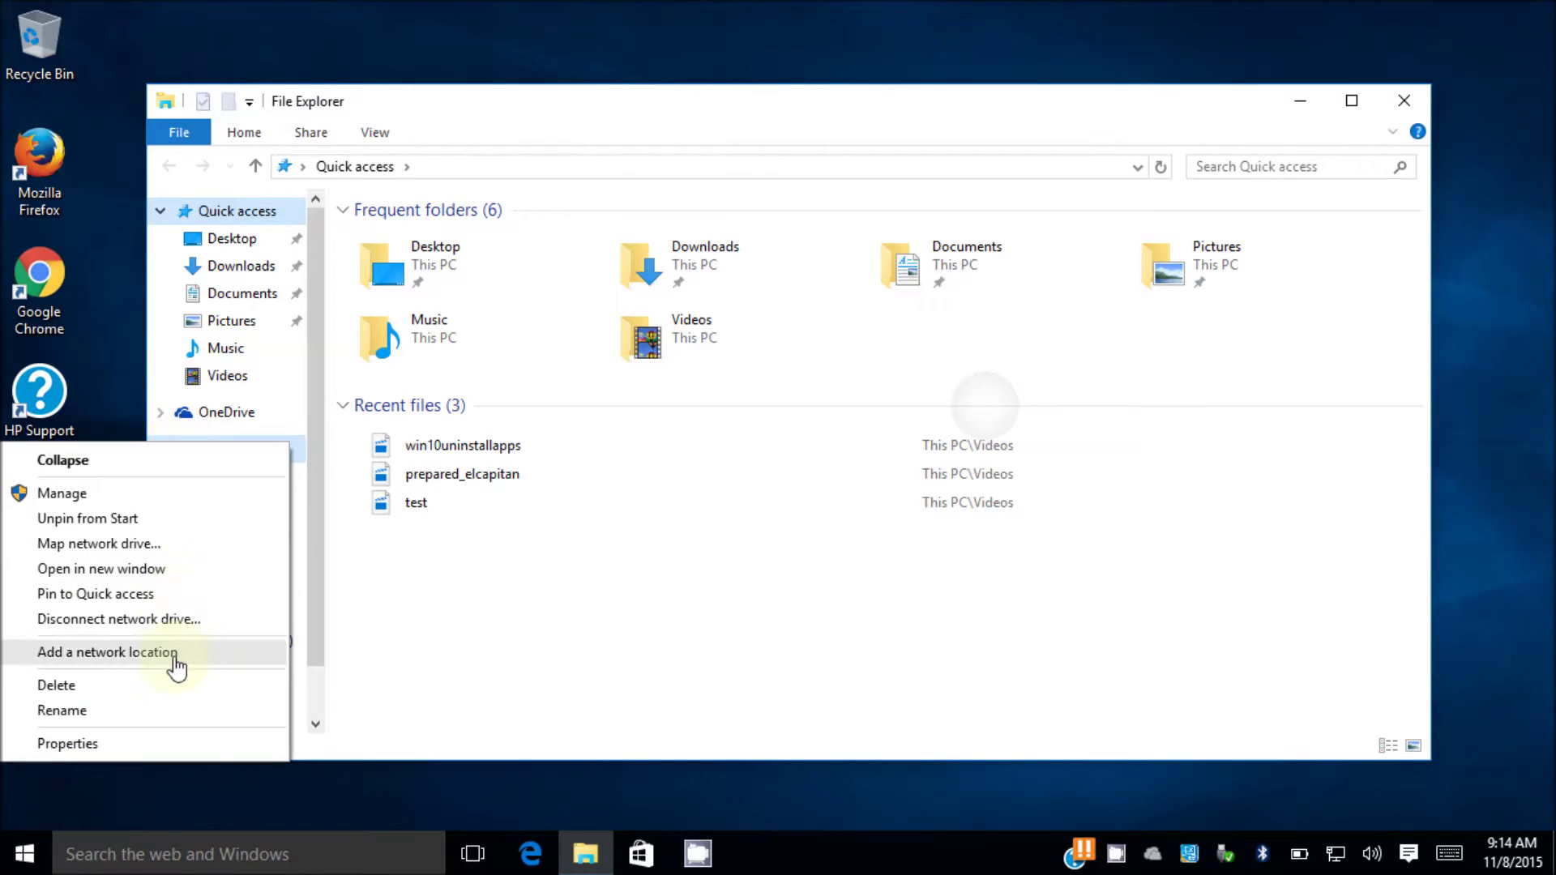
click(178, 739)
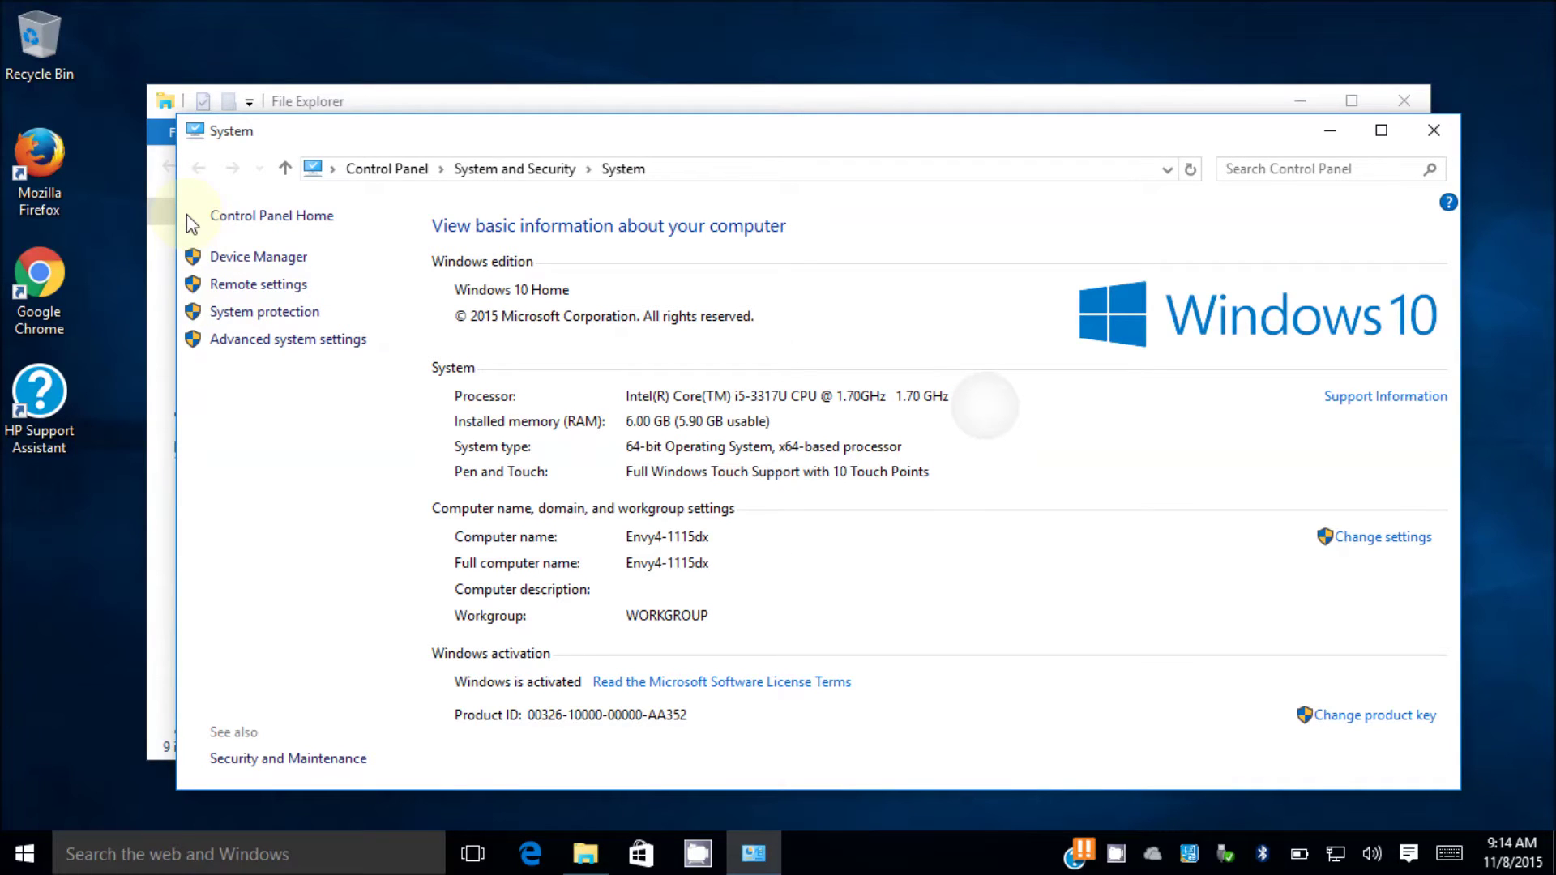
click(257, 257)
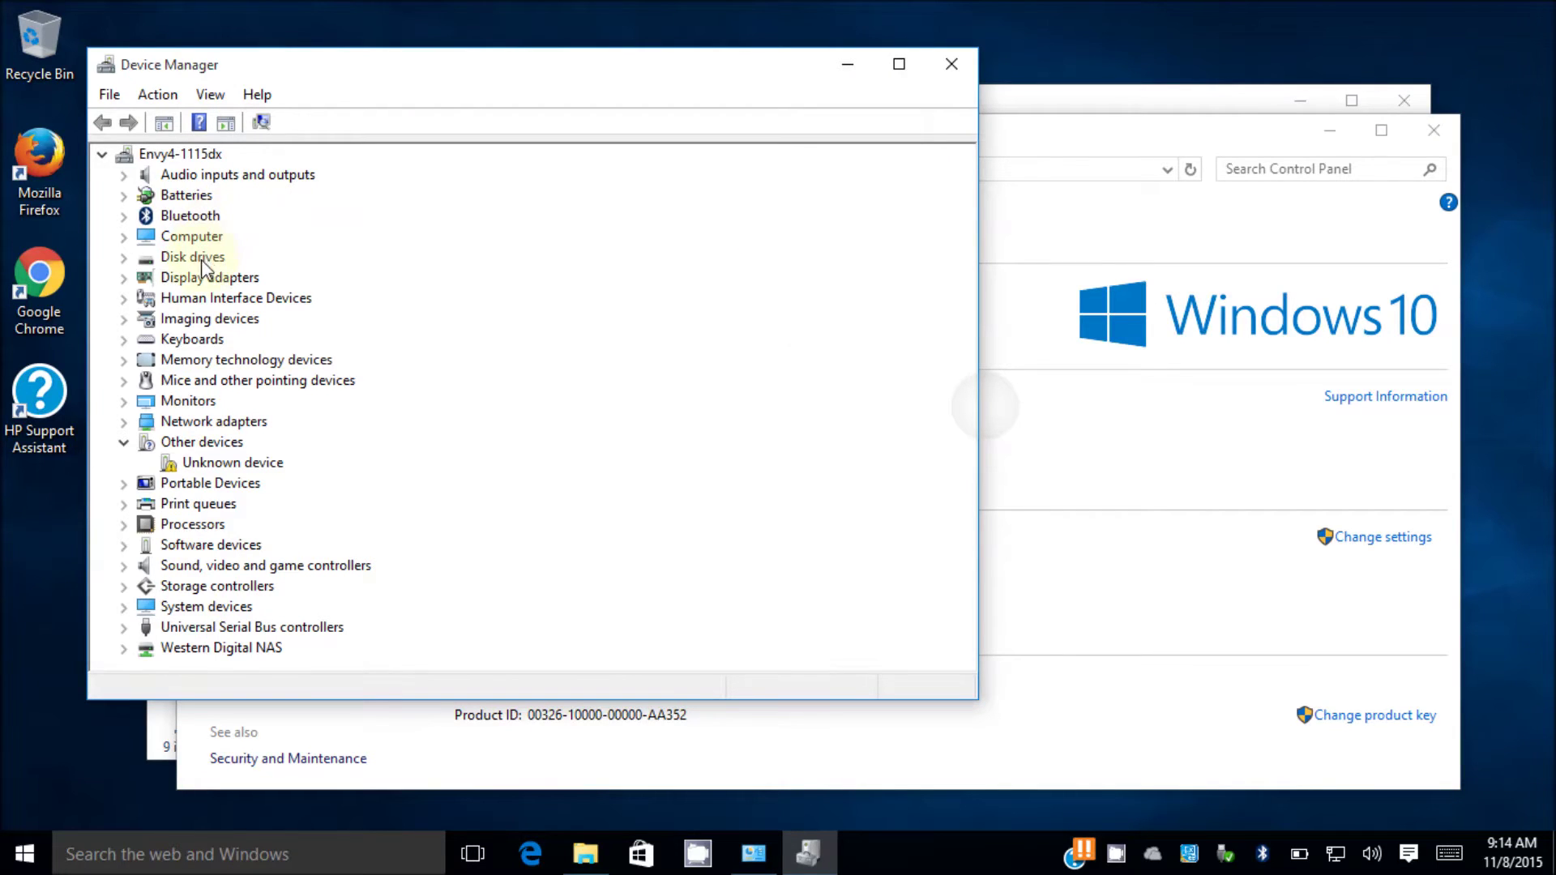
- Expand Display adapters, Bluetooth, Mice and Network adapters, then select the Broadcom WLAN Adapter
click(125, 278)
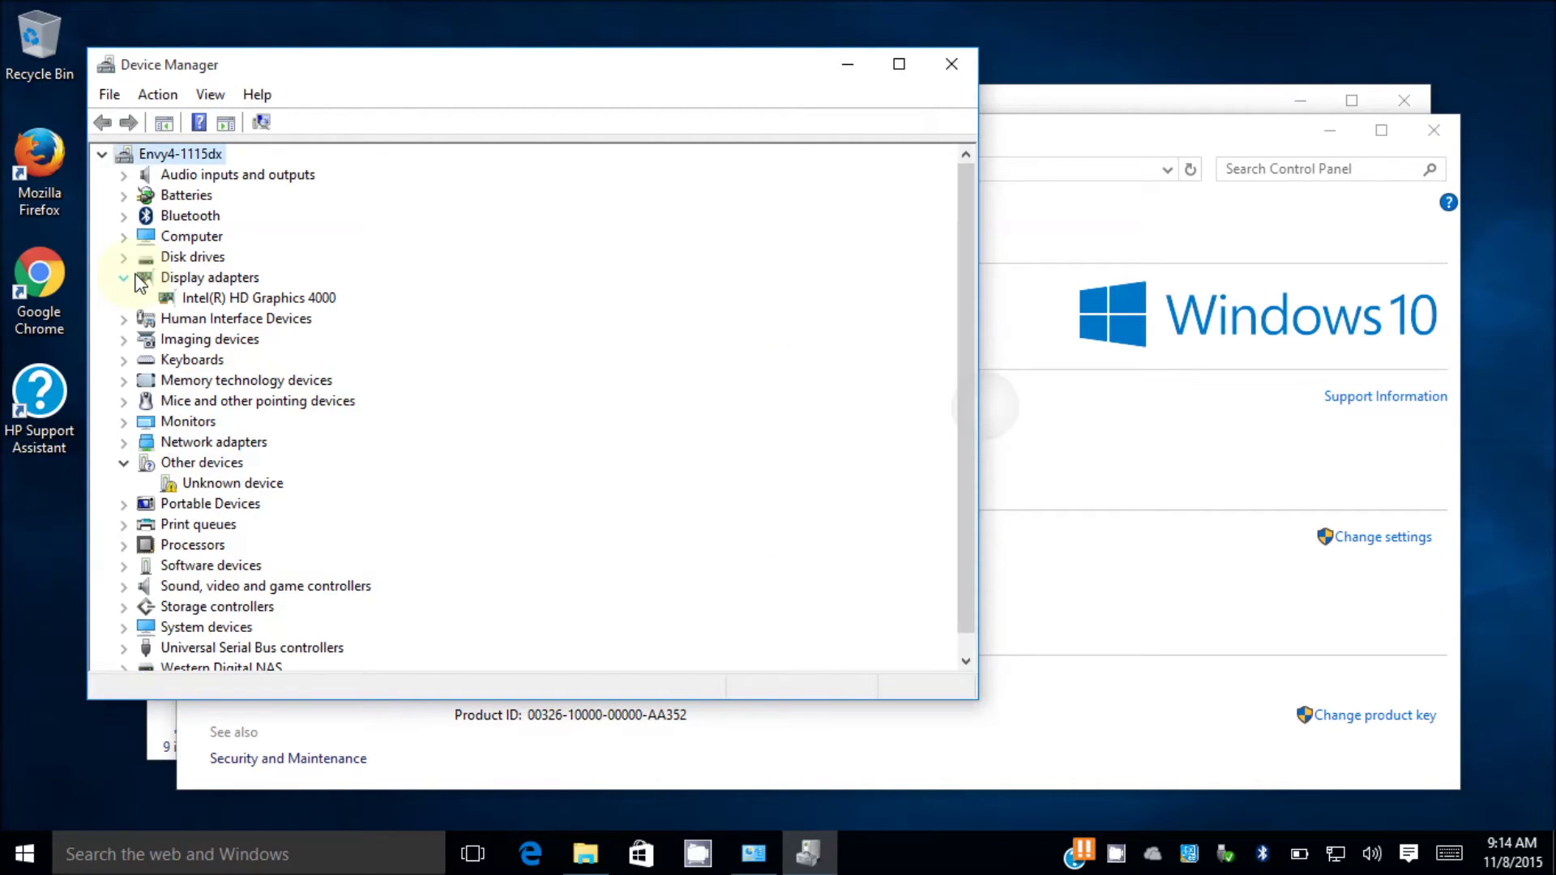
click(203, 286)
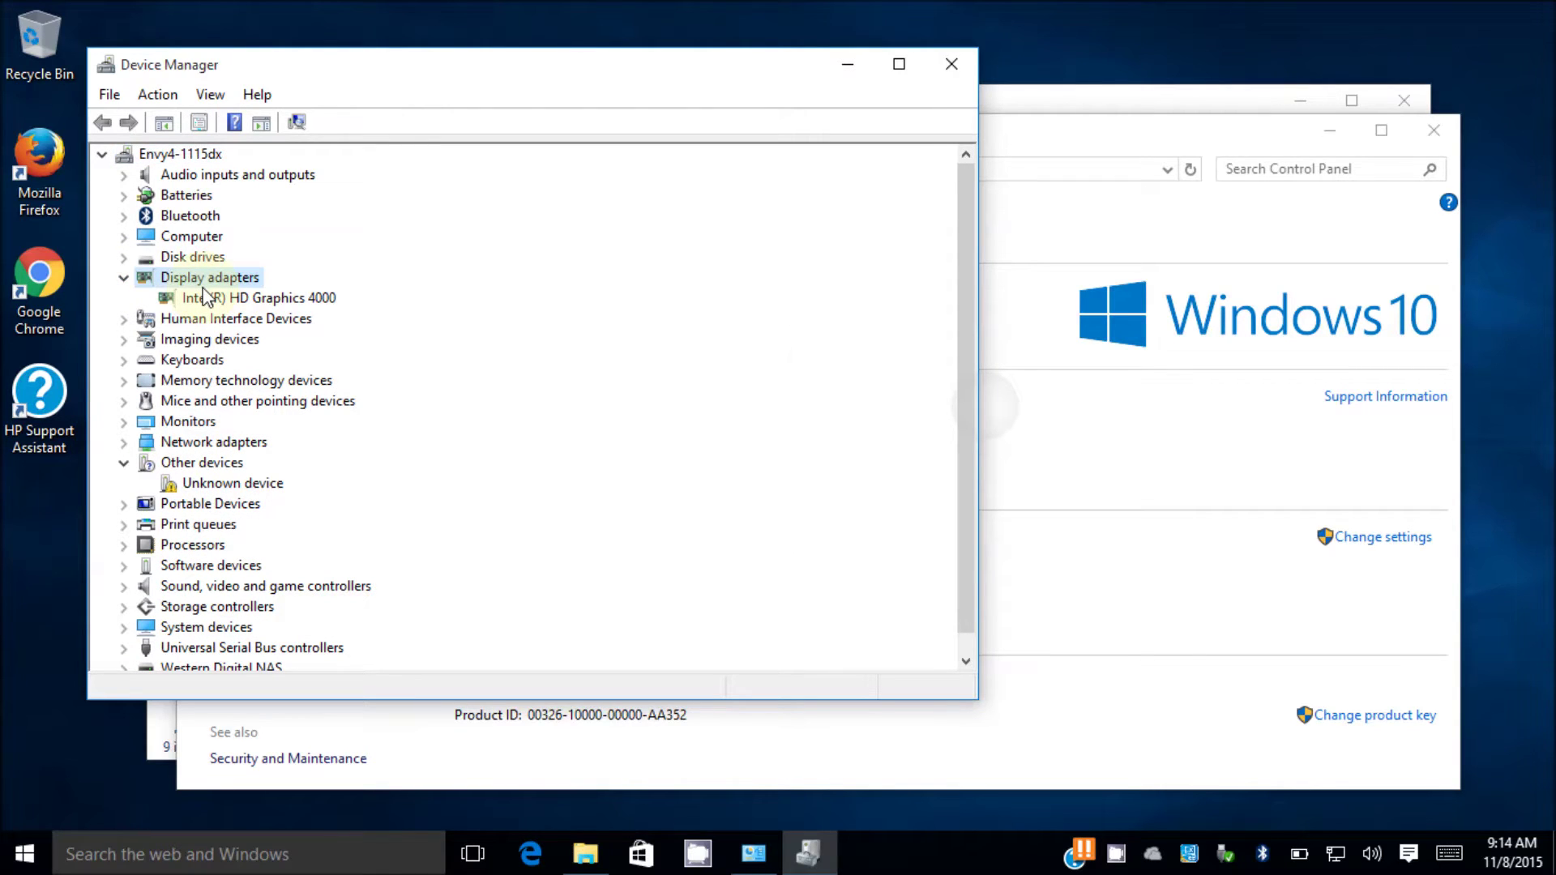
click(124, 216)
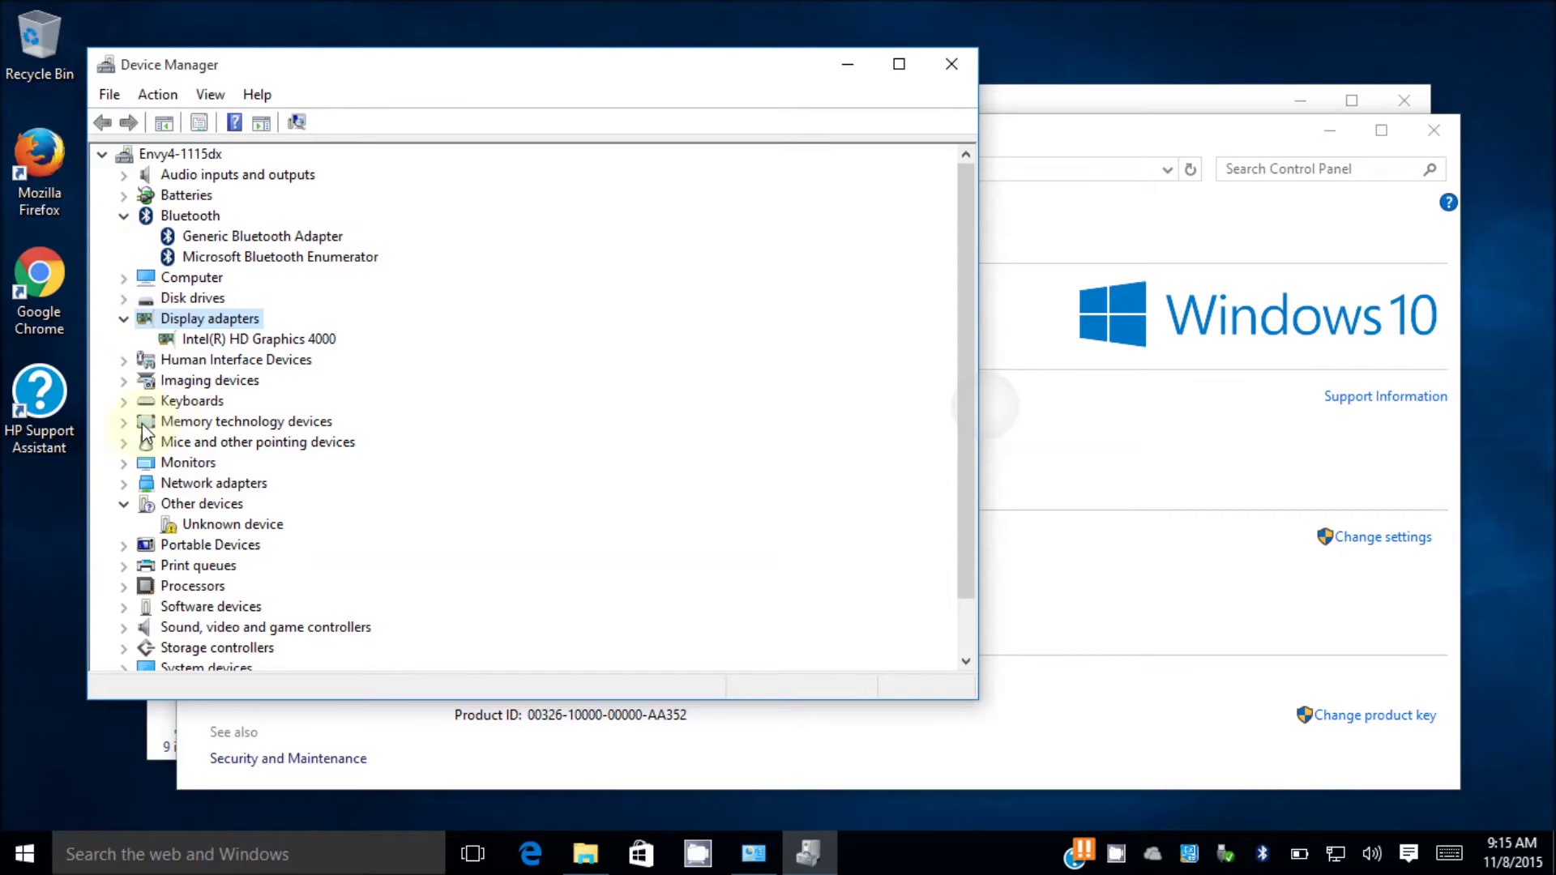
click(124, 442)
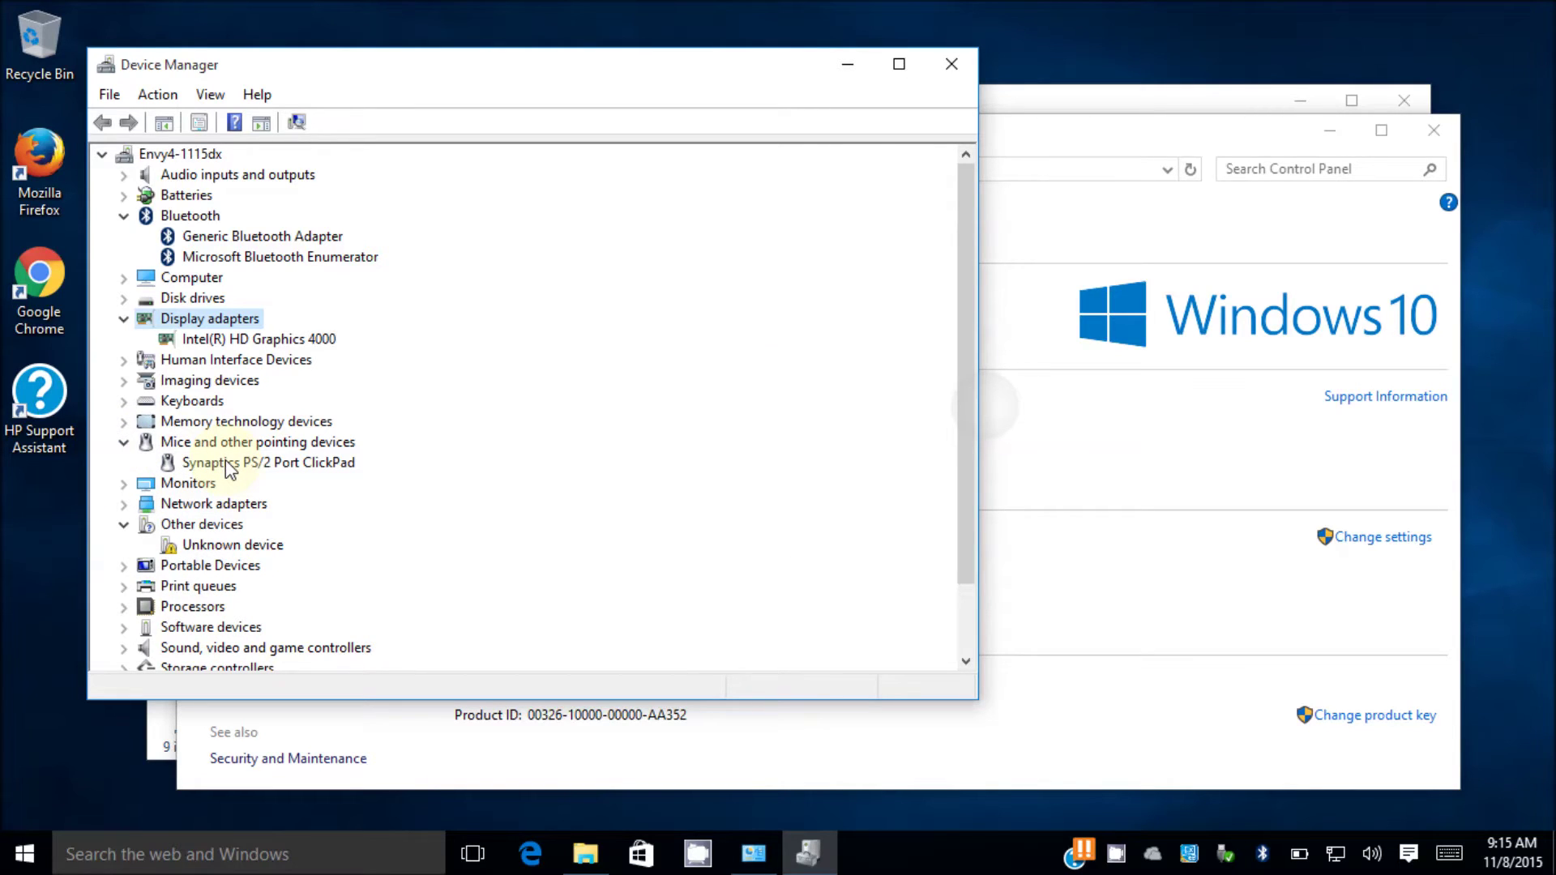
click(125, 504)
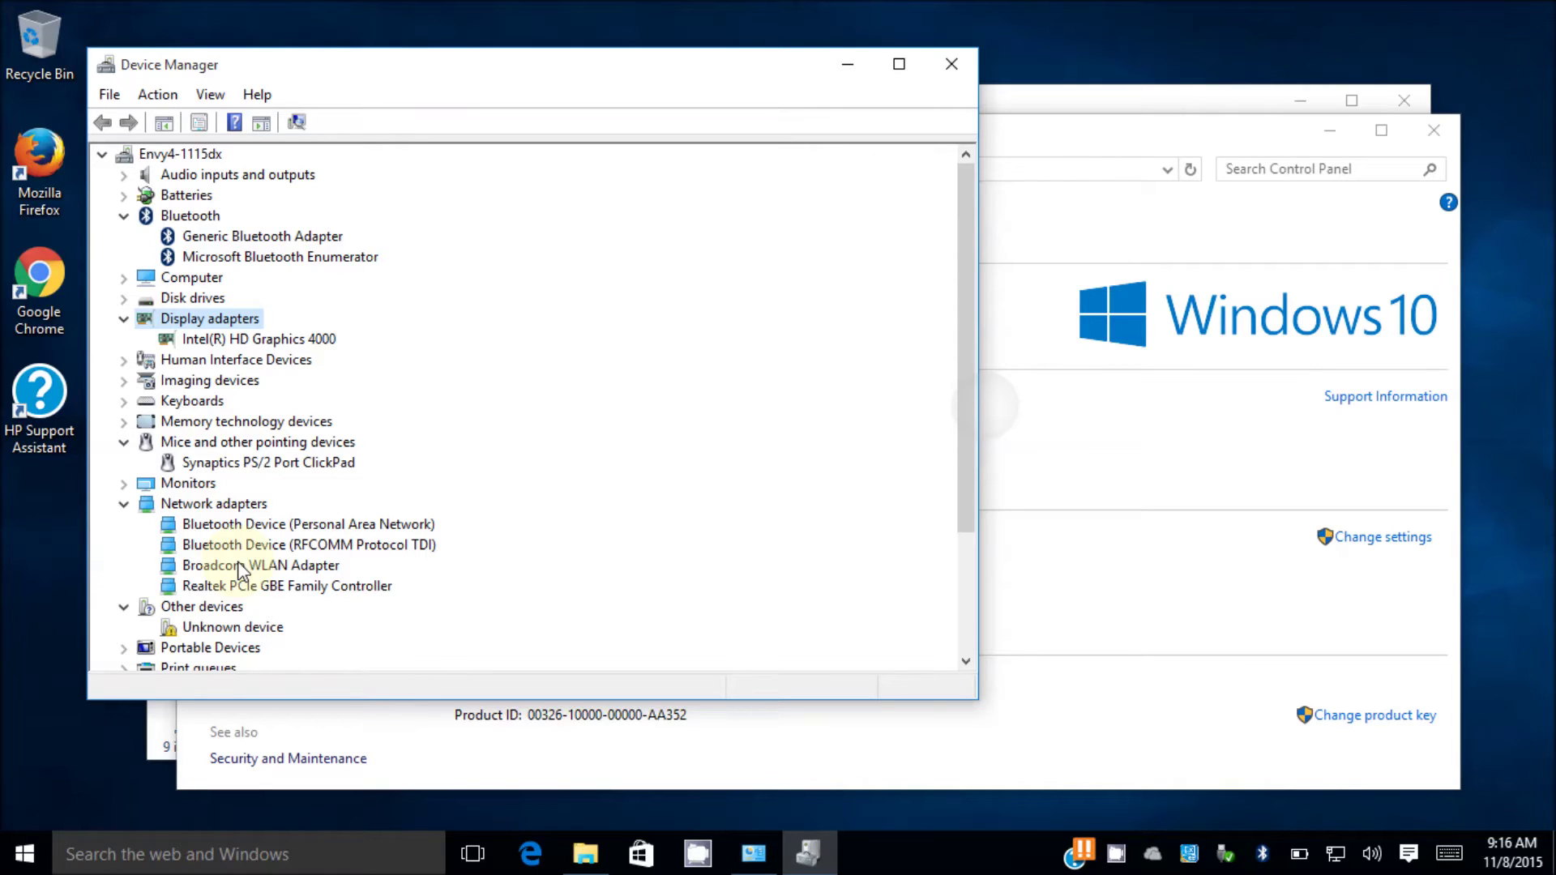
click(243, 567)
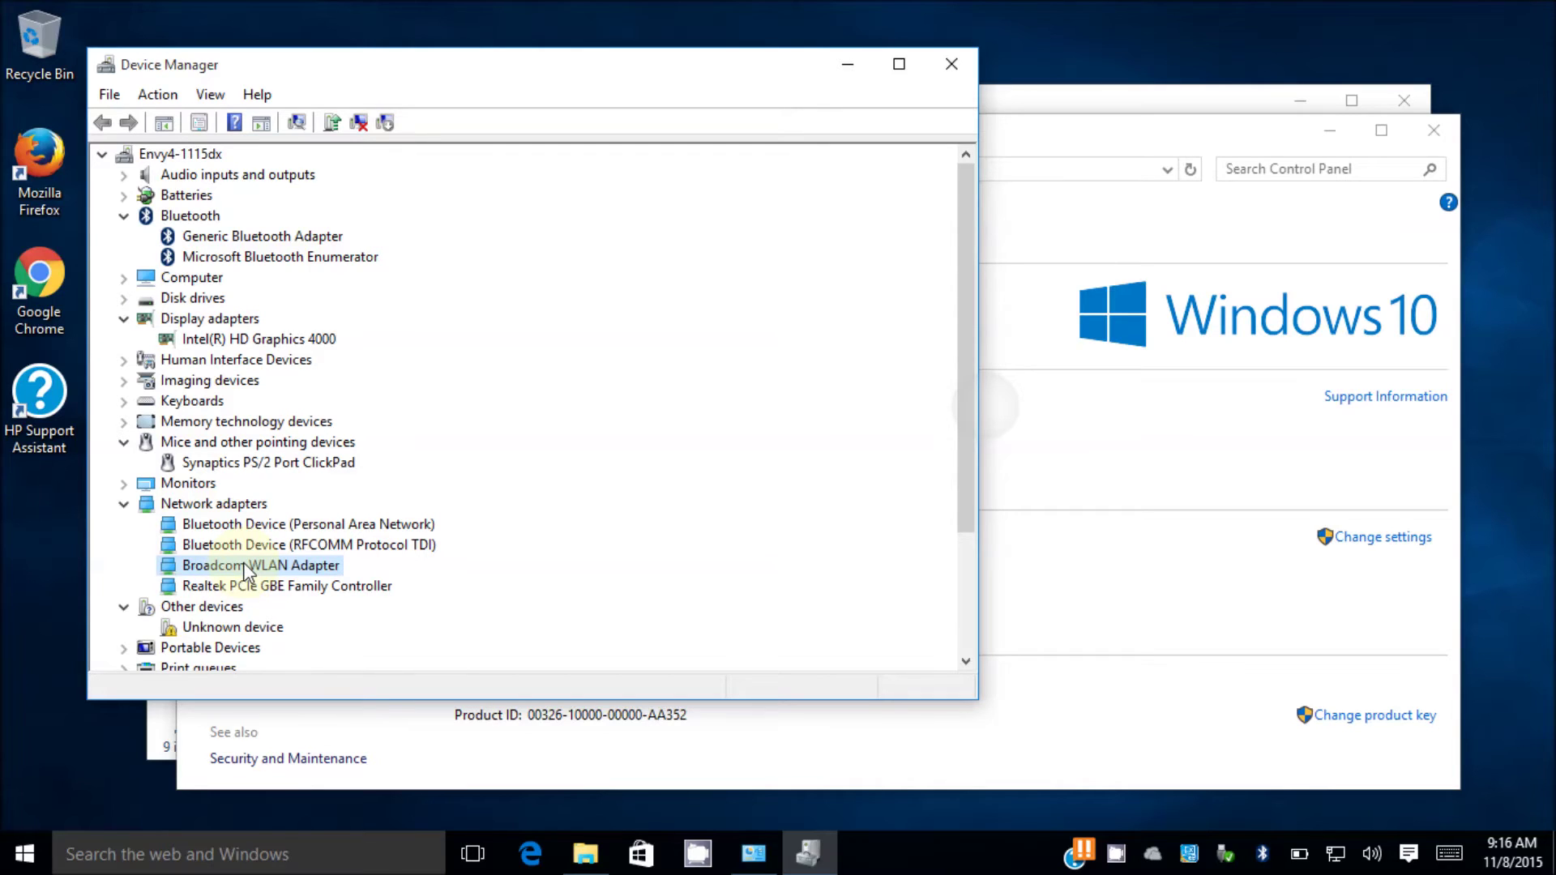
right_click(243, 567)
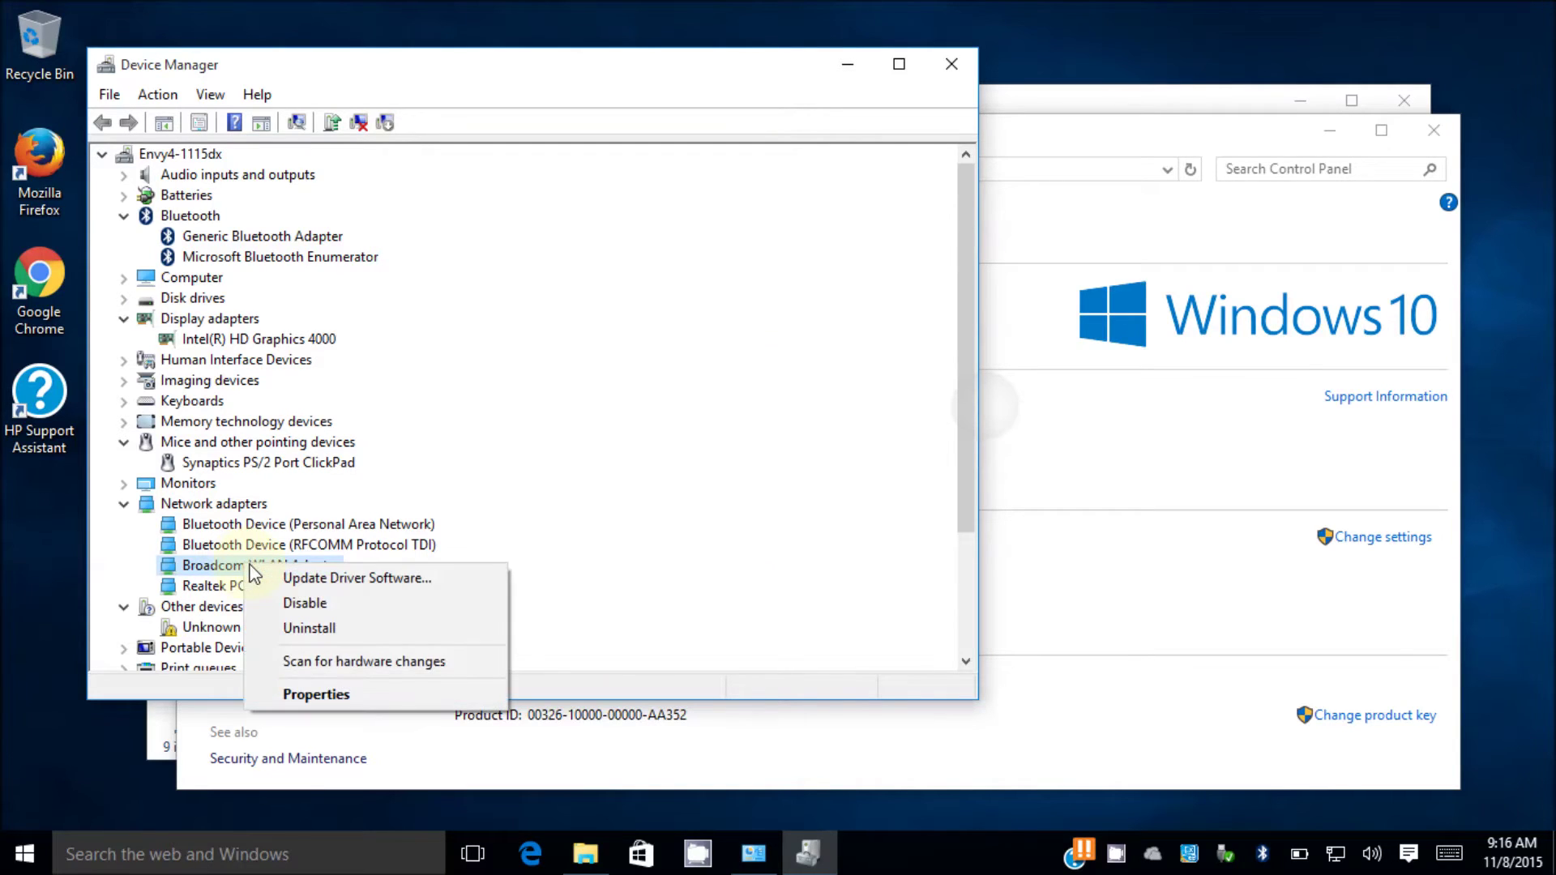
click(318, 693)
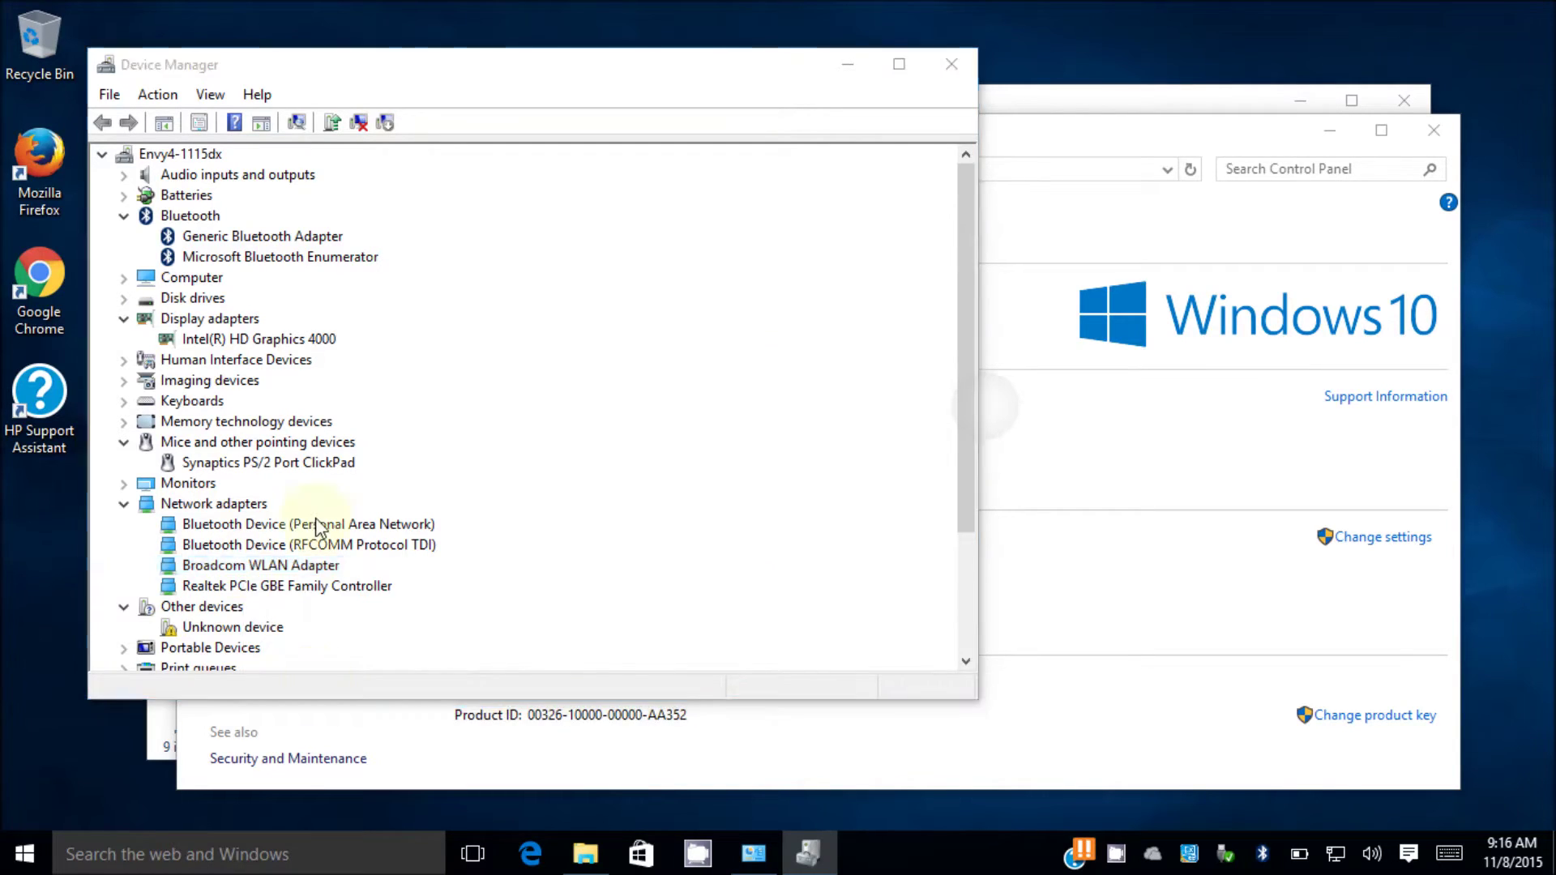
click(512, 168)
click(449, 275)
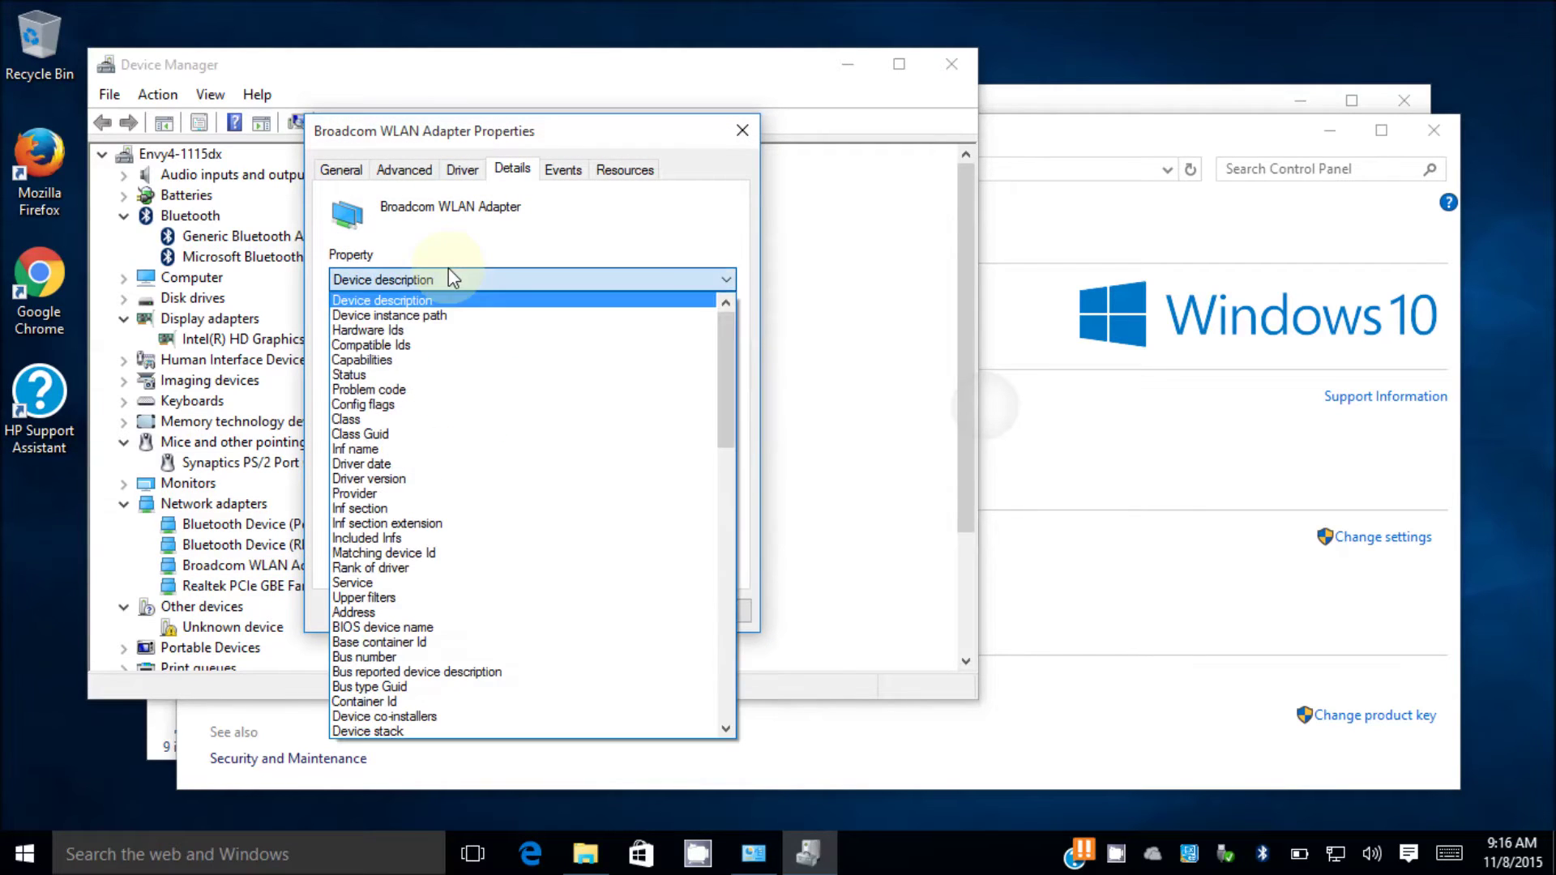
click(432, 329)
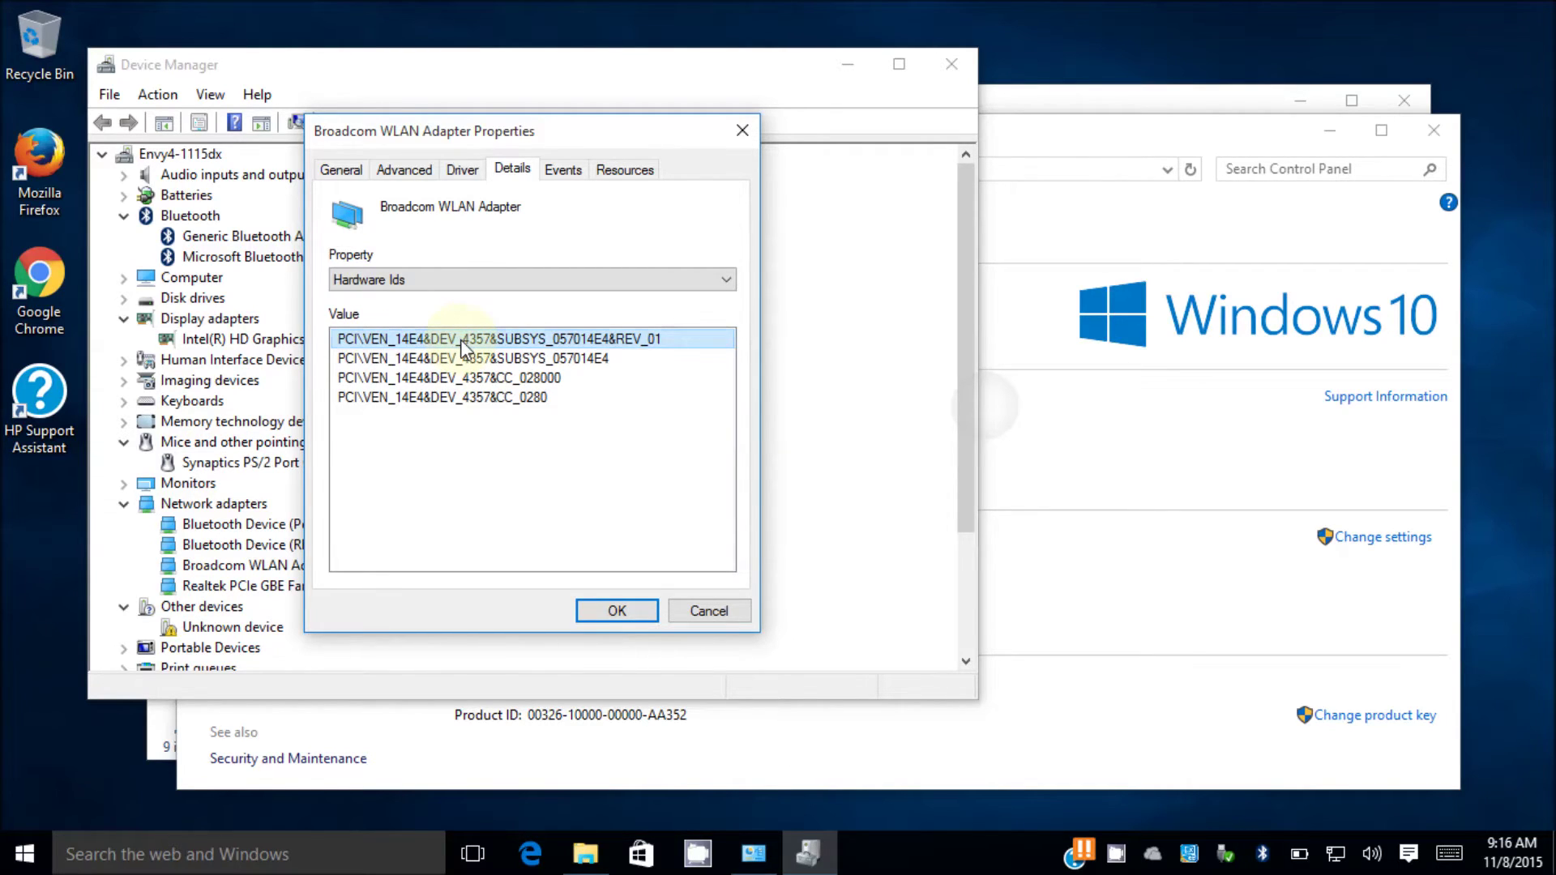
key(Escape)
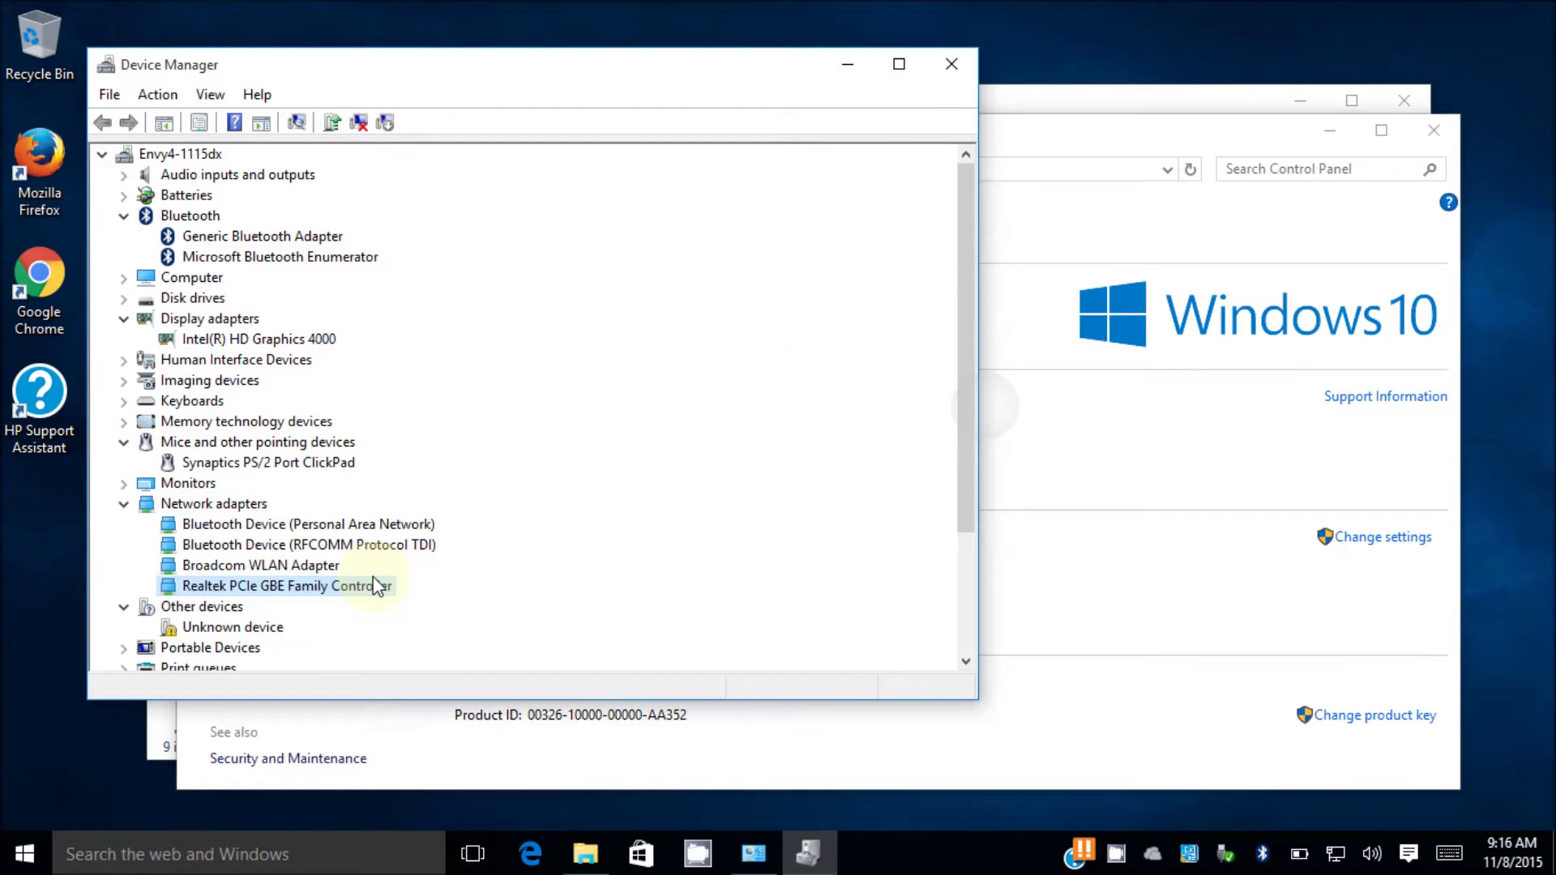
- Check the Realtek PCIe GBE Family Controller's Hardware Ids (VEN_10EC, DEV_8168), then close its properties
right_click(378, 585)
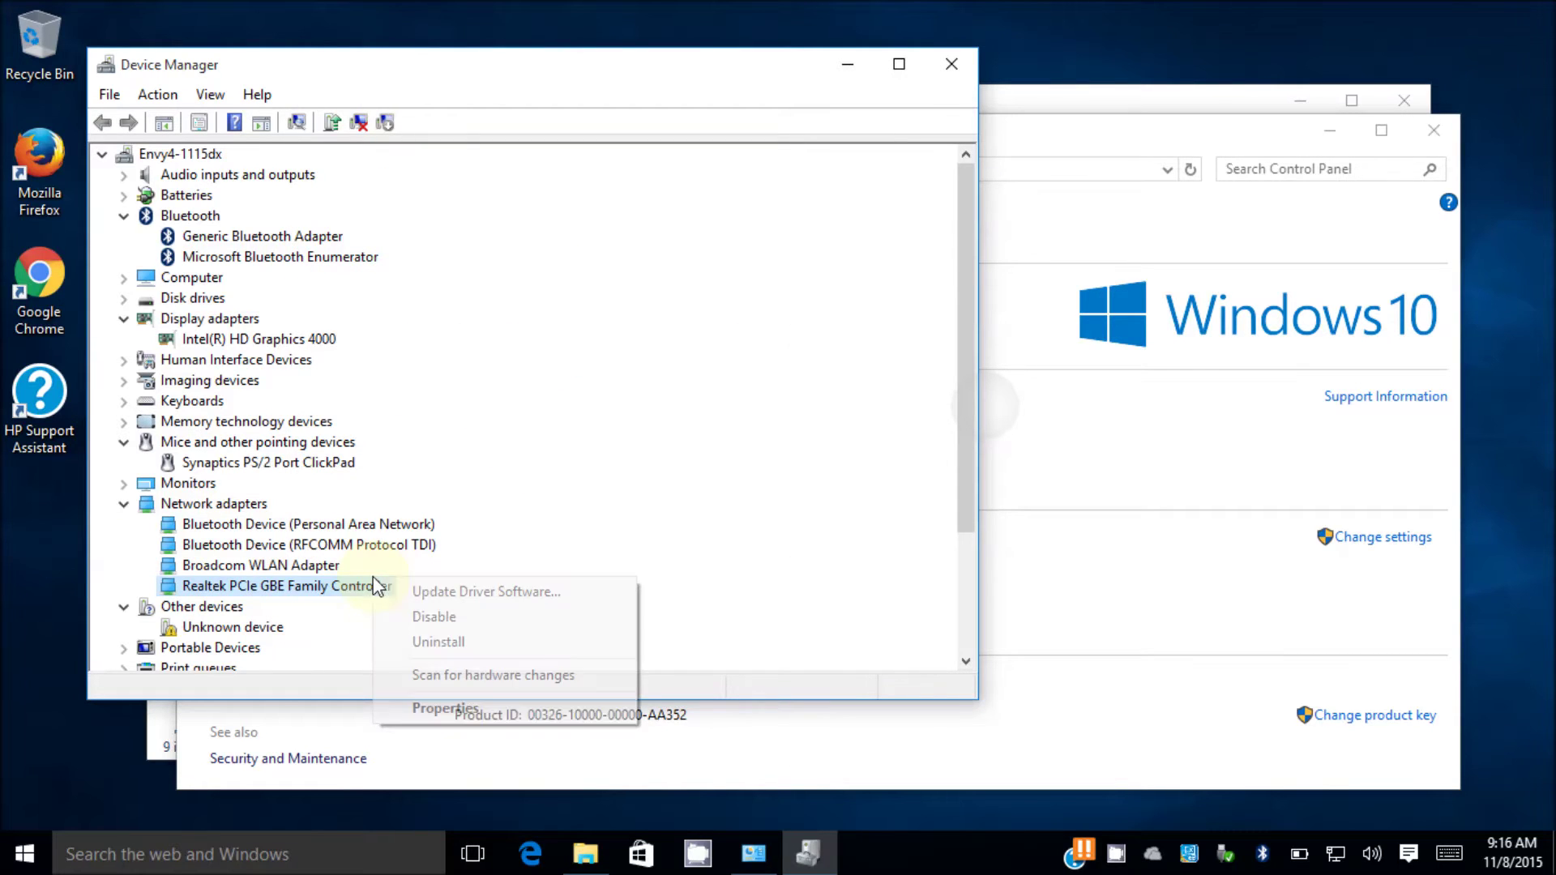
click(435, 710)
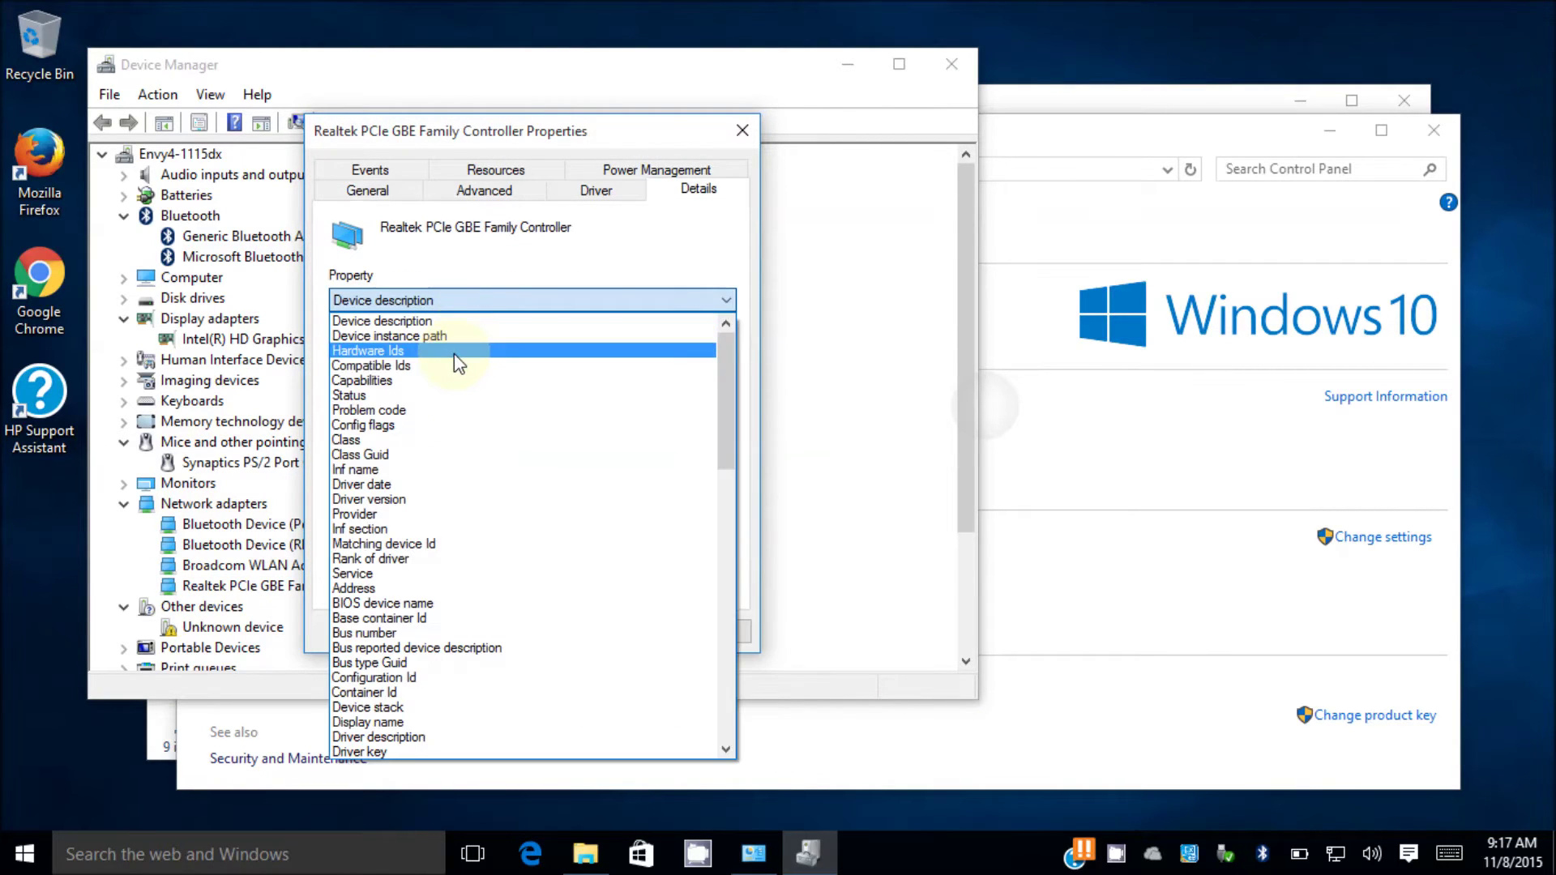
click(454, 353)
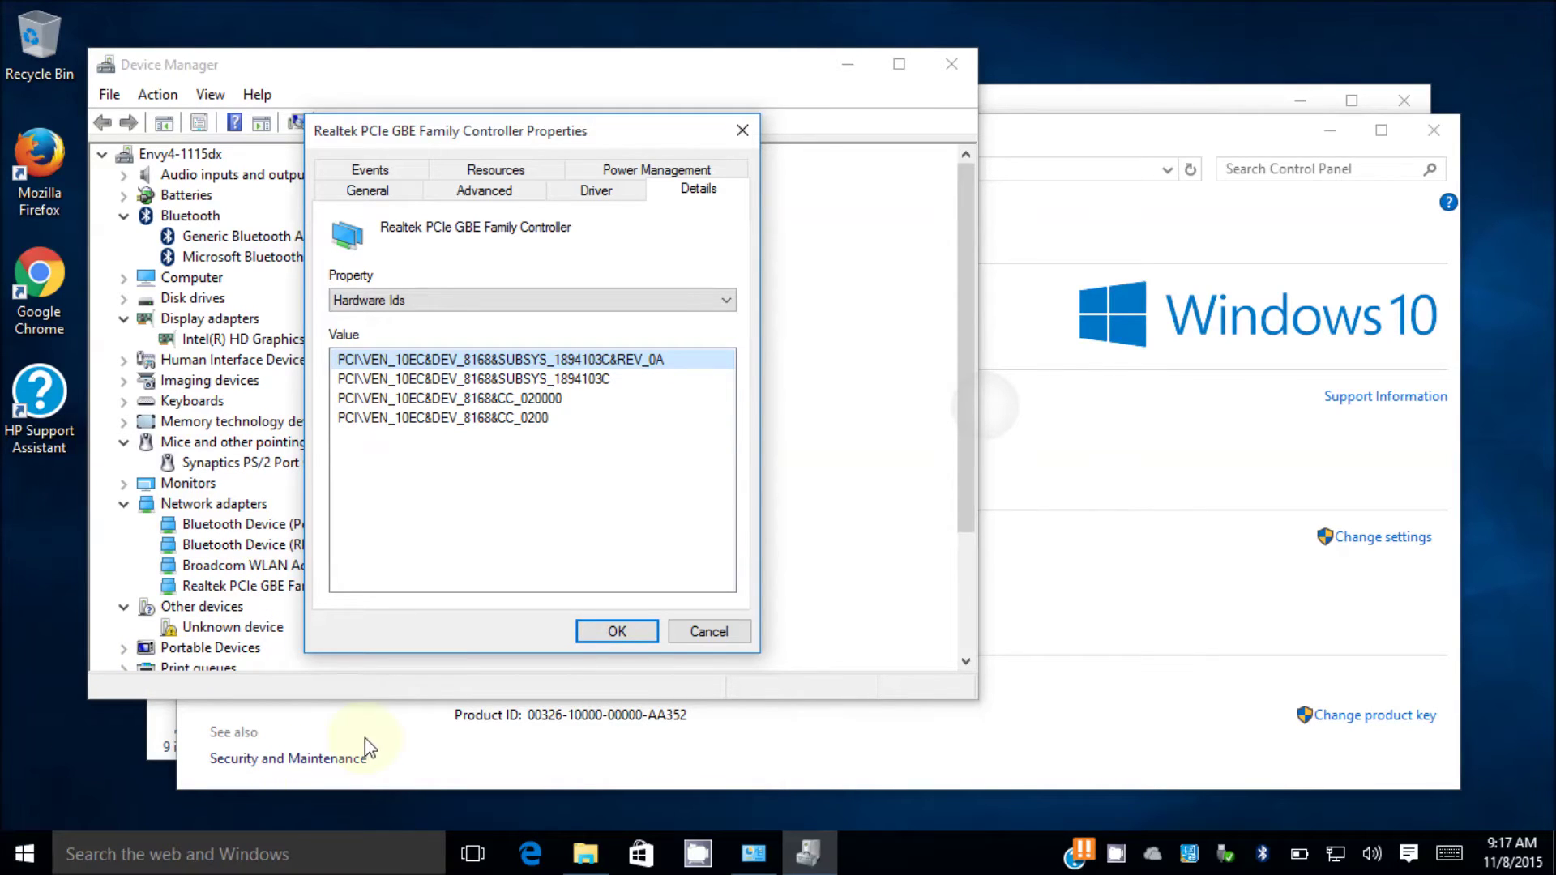
click(606, 635)
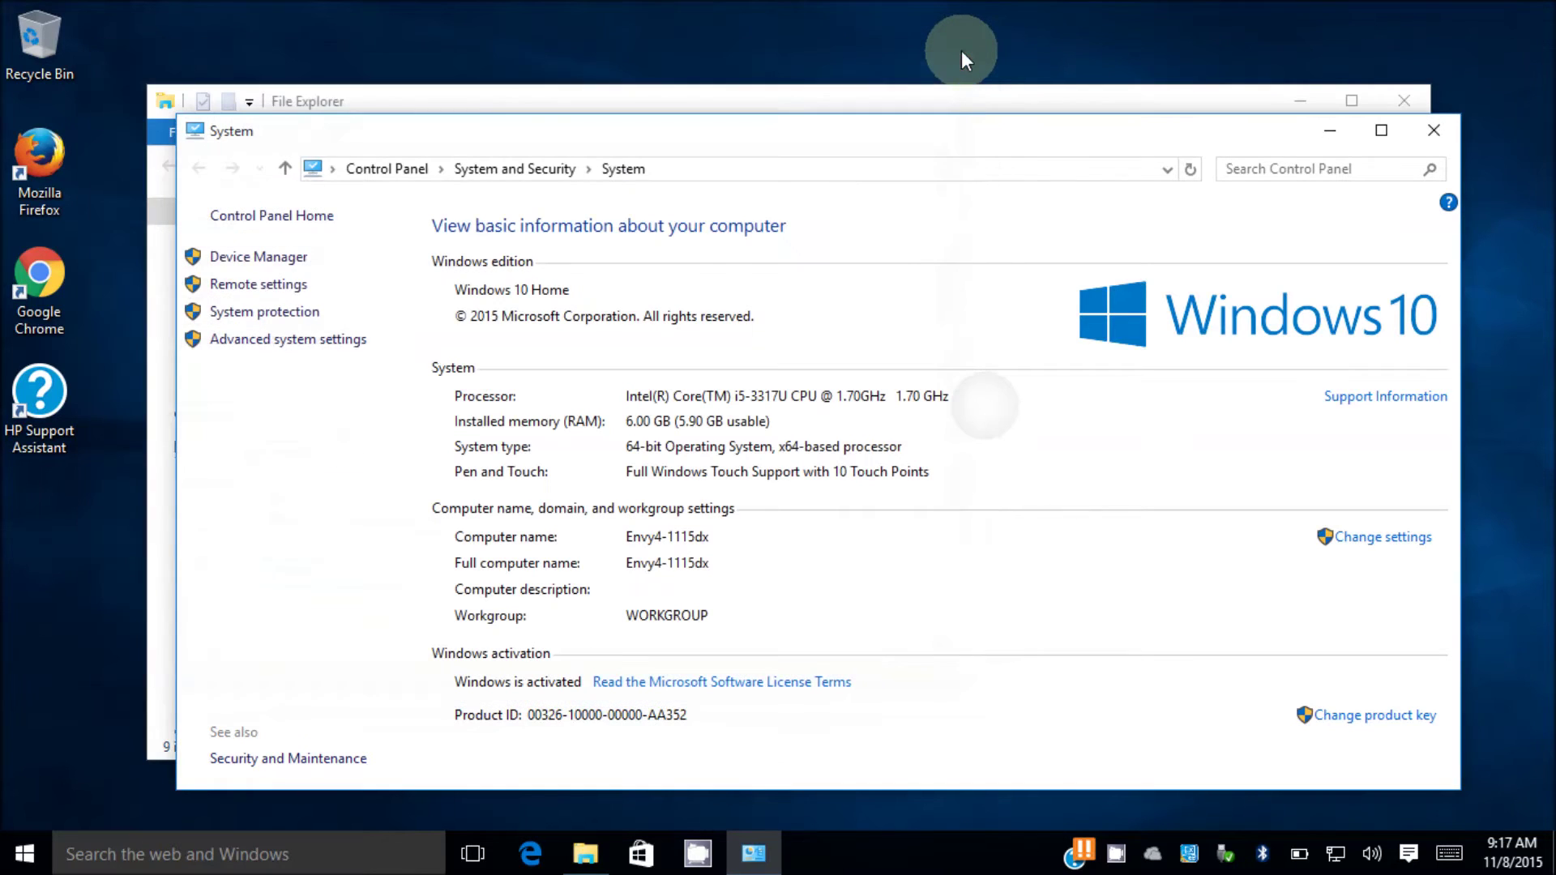
- Reopen Device Manager and expand Sound, video and game controllers to the High Definition Audio Device
click(245, 259)
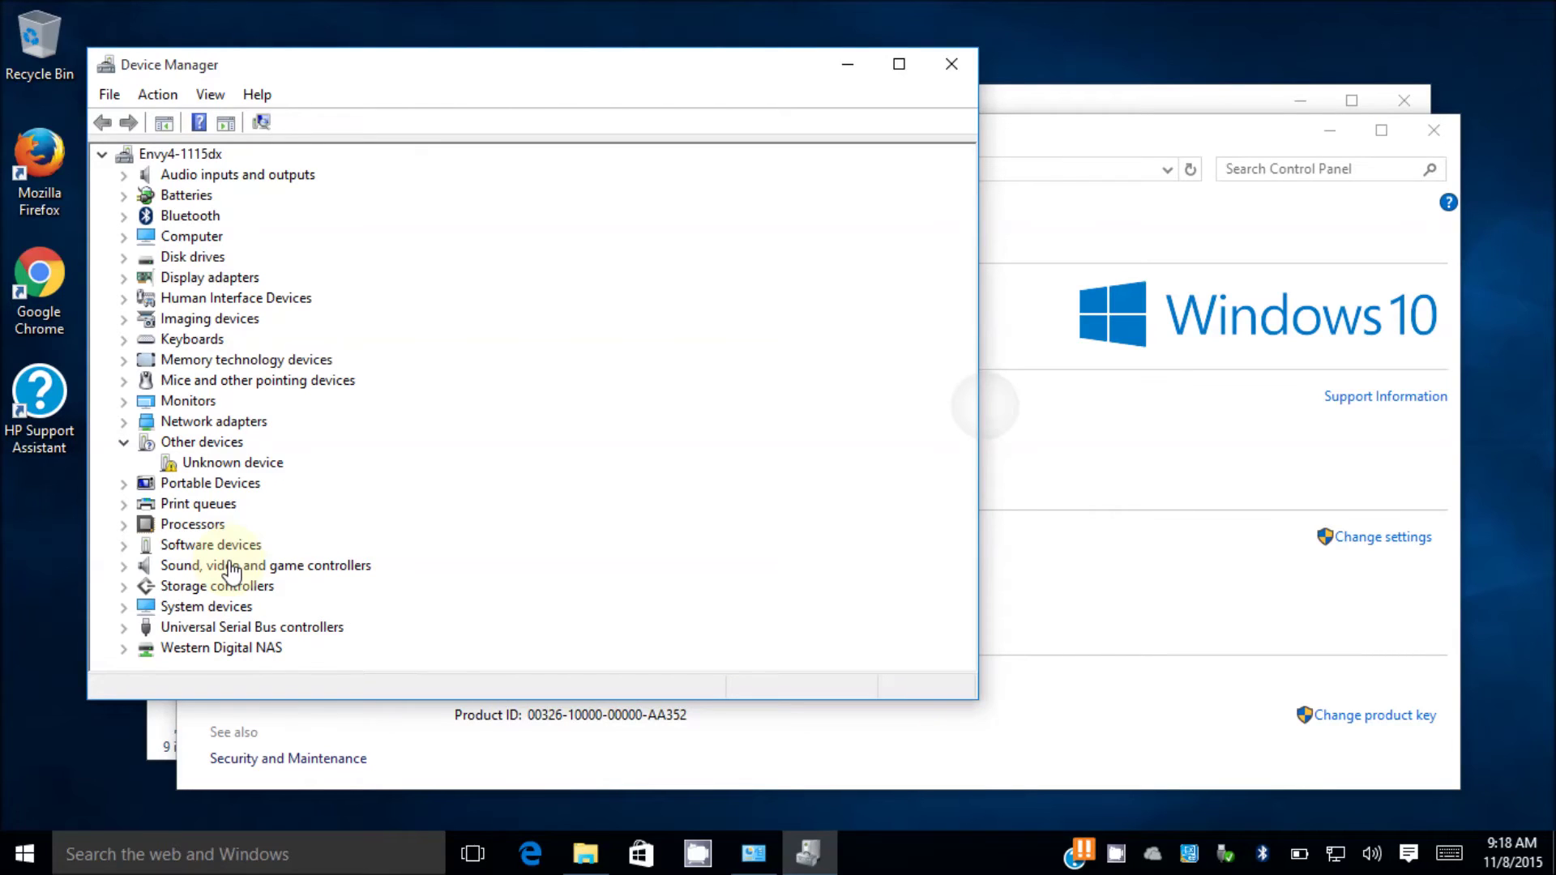
click(232, 567)
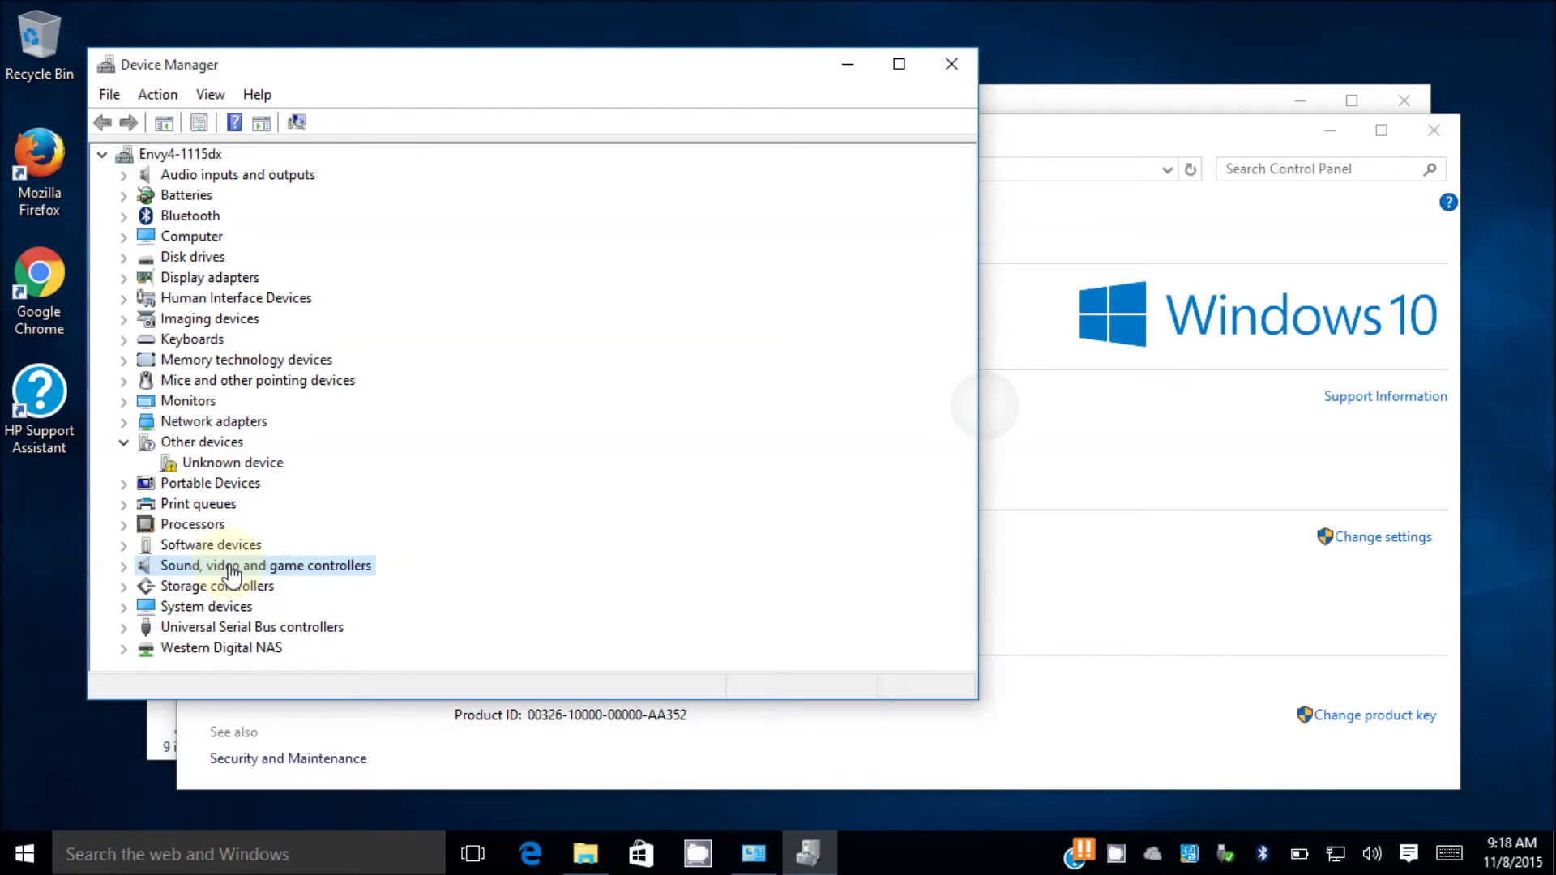
double_click(233, 567)
click(259, 588)
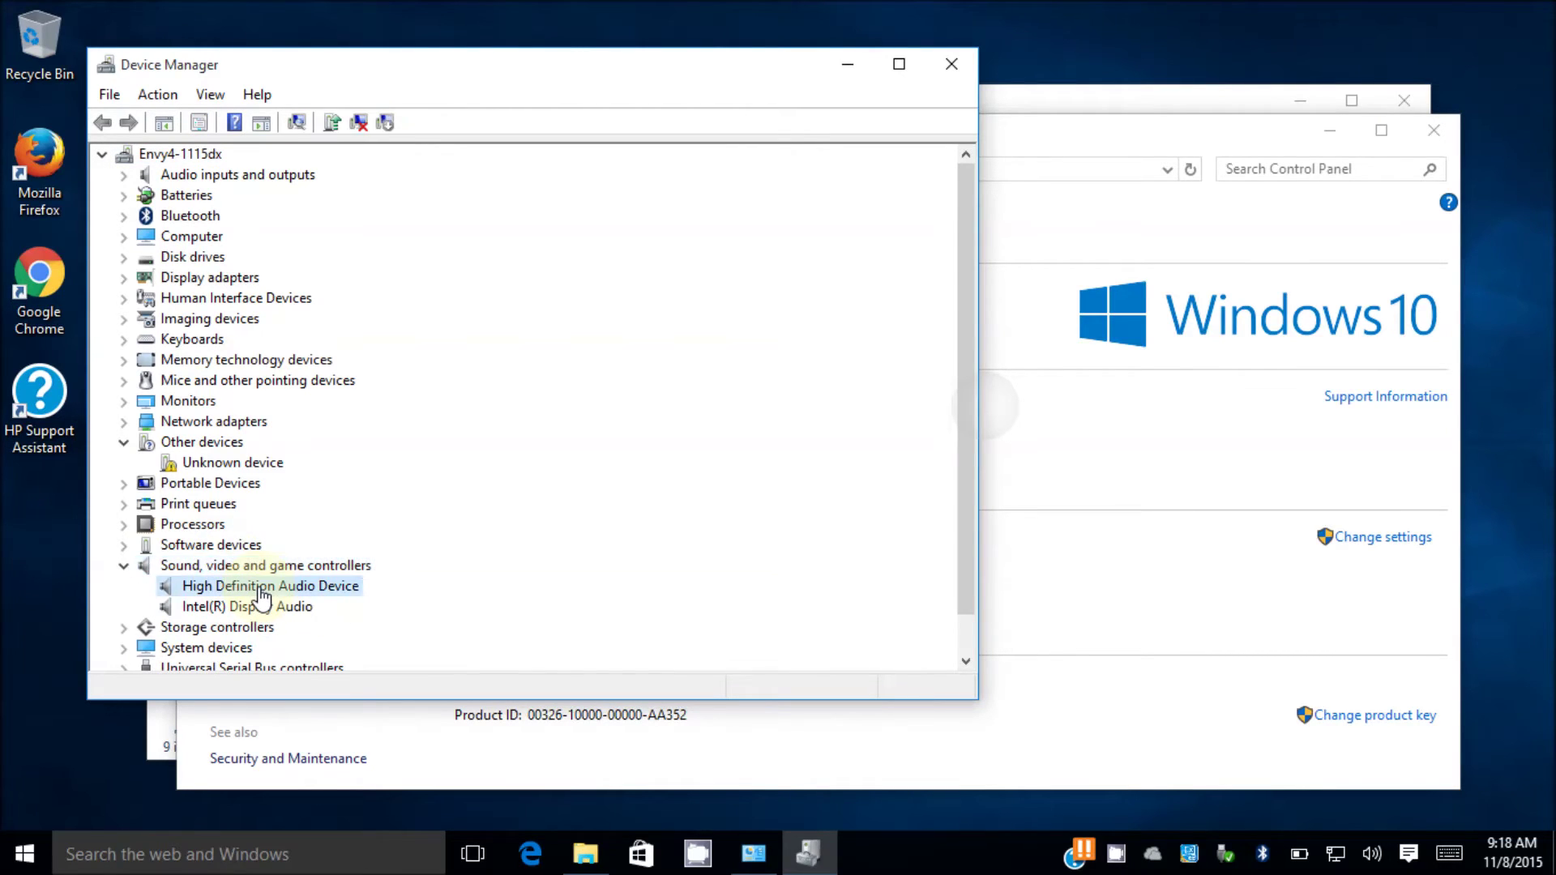
- Show the High Definition Audio Device's Hardware Ids on its Details tab, then close File Explorer
right_click(260, 592)
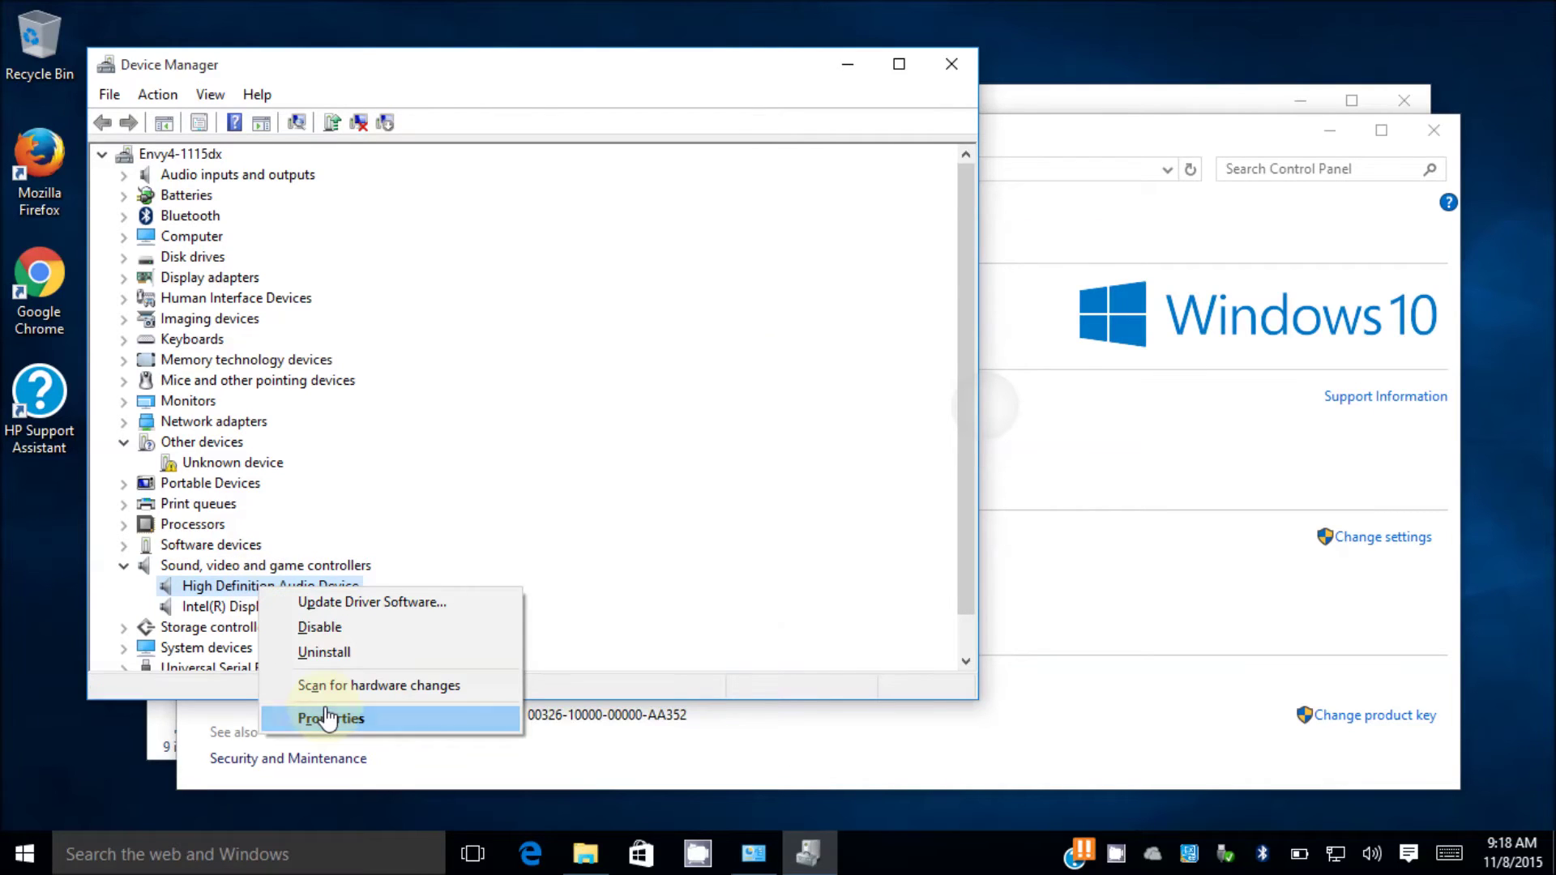
click(329, 713)
click(429, 179)
click(405, 280)
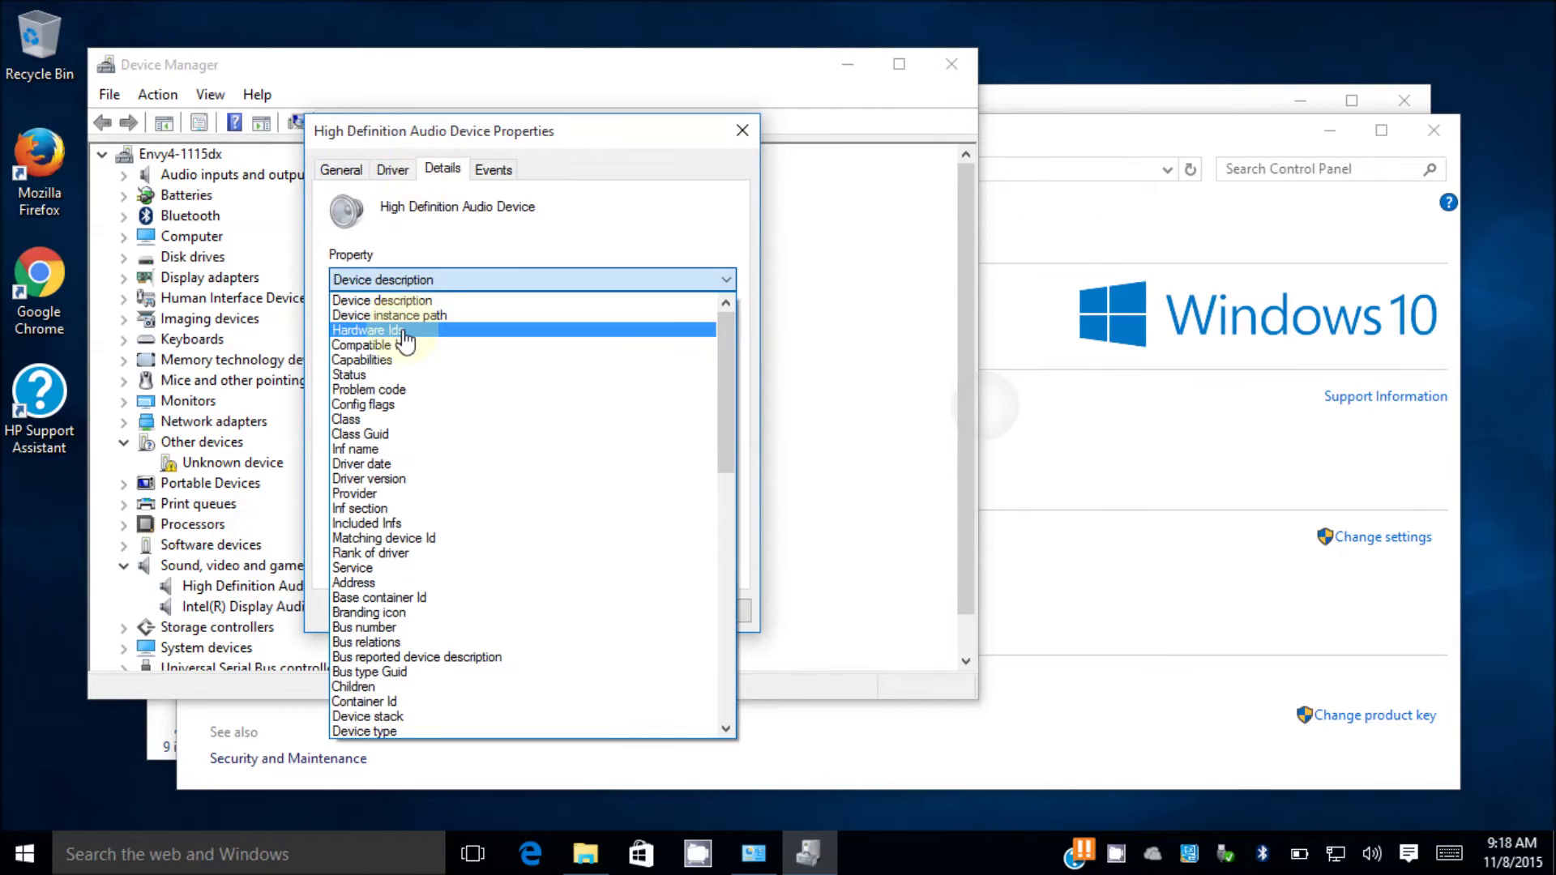
click(405, 334)
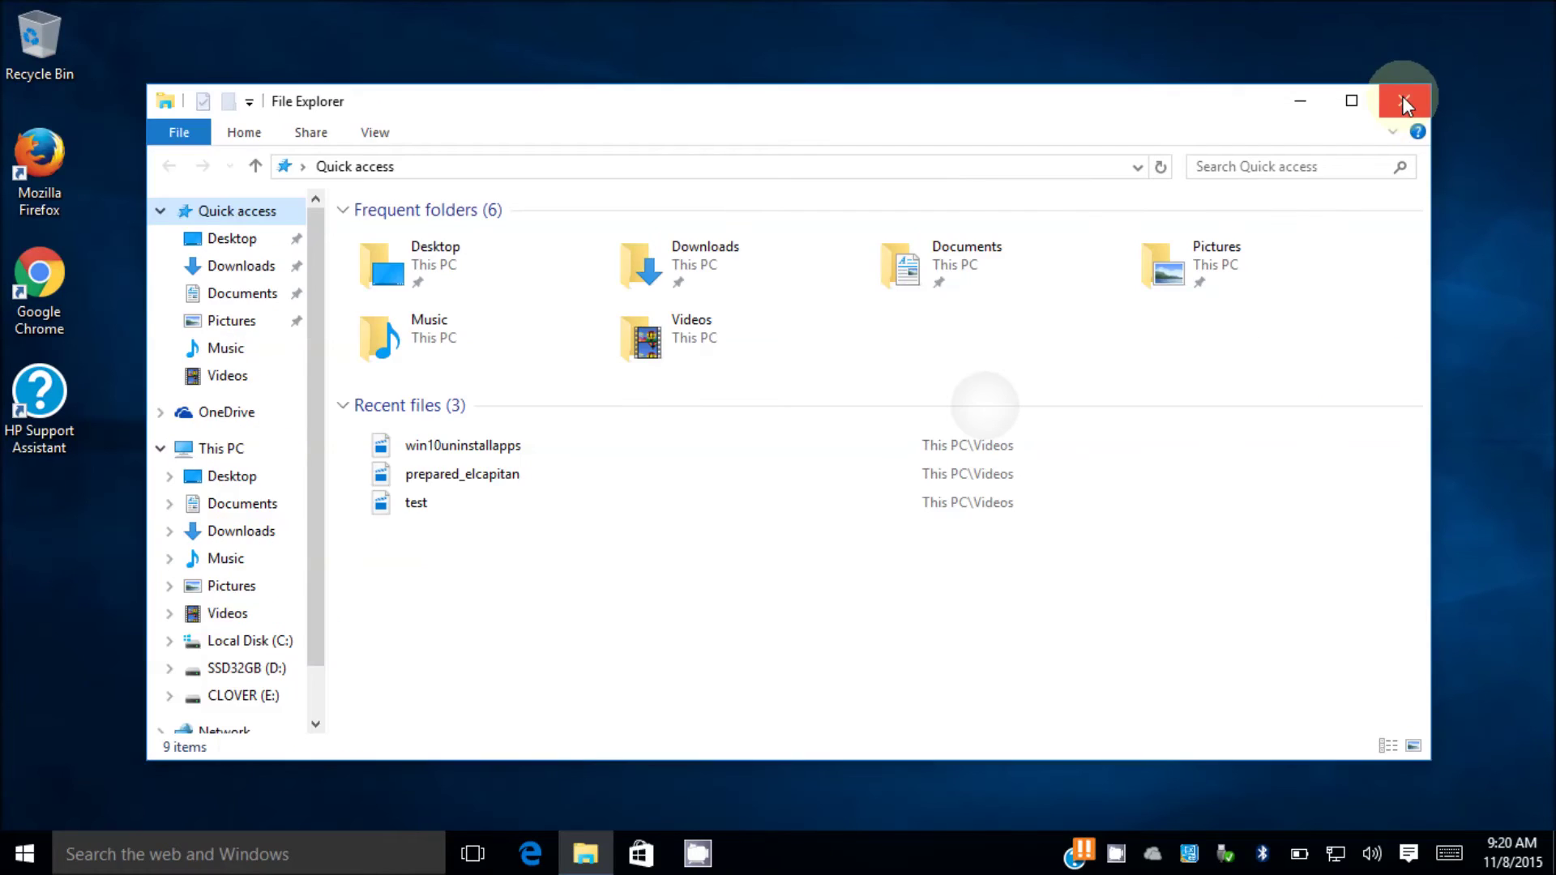
click(1404, 104)
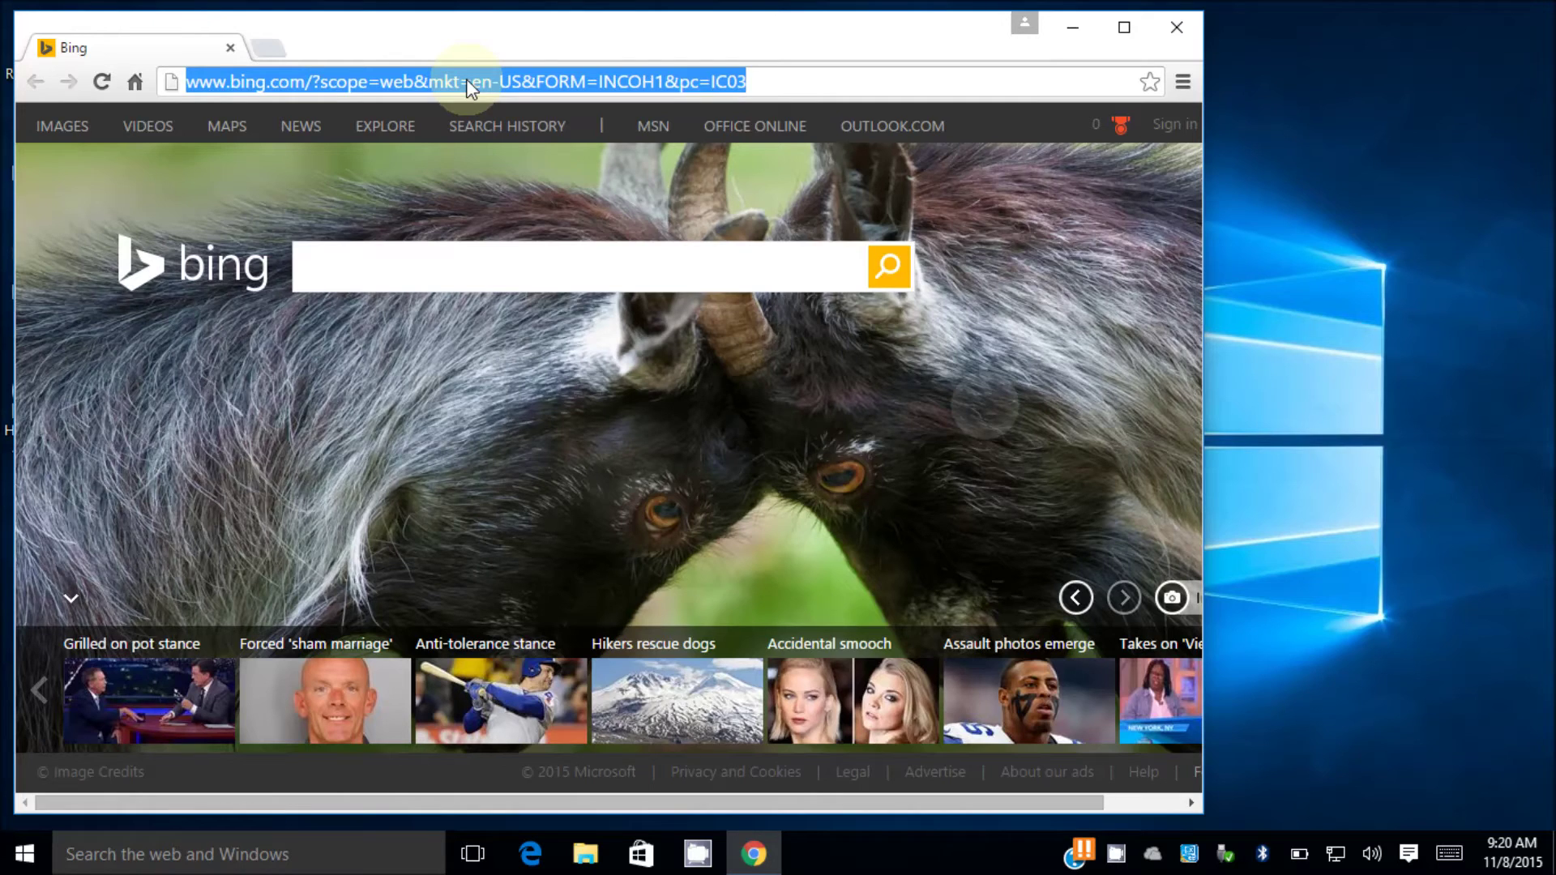
- Go to the rweverything site and download the 64-bit RwPortableX64V1.6.8.1 zip
text(rw)
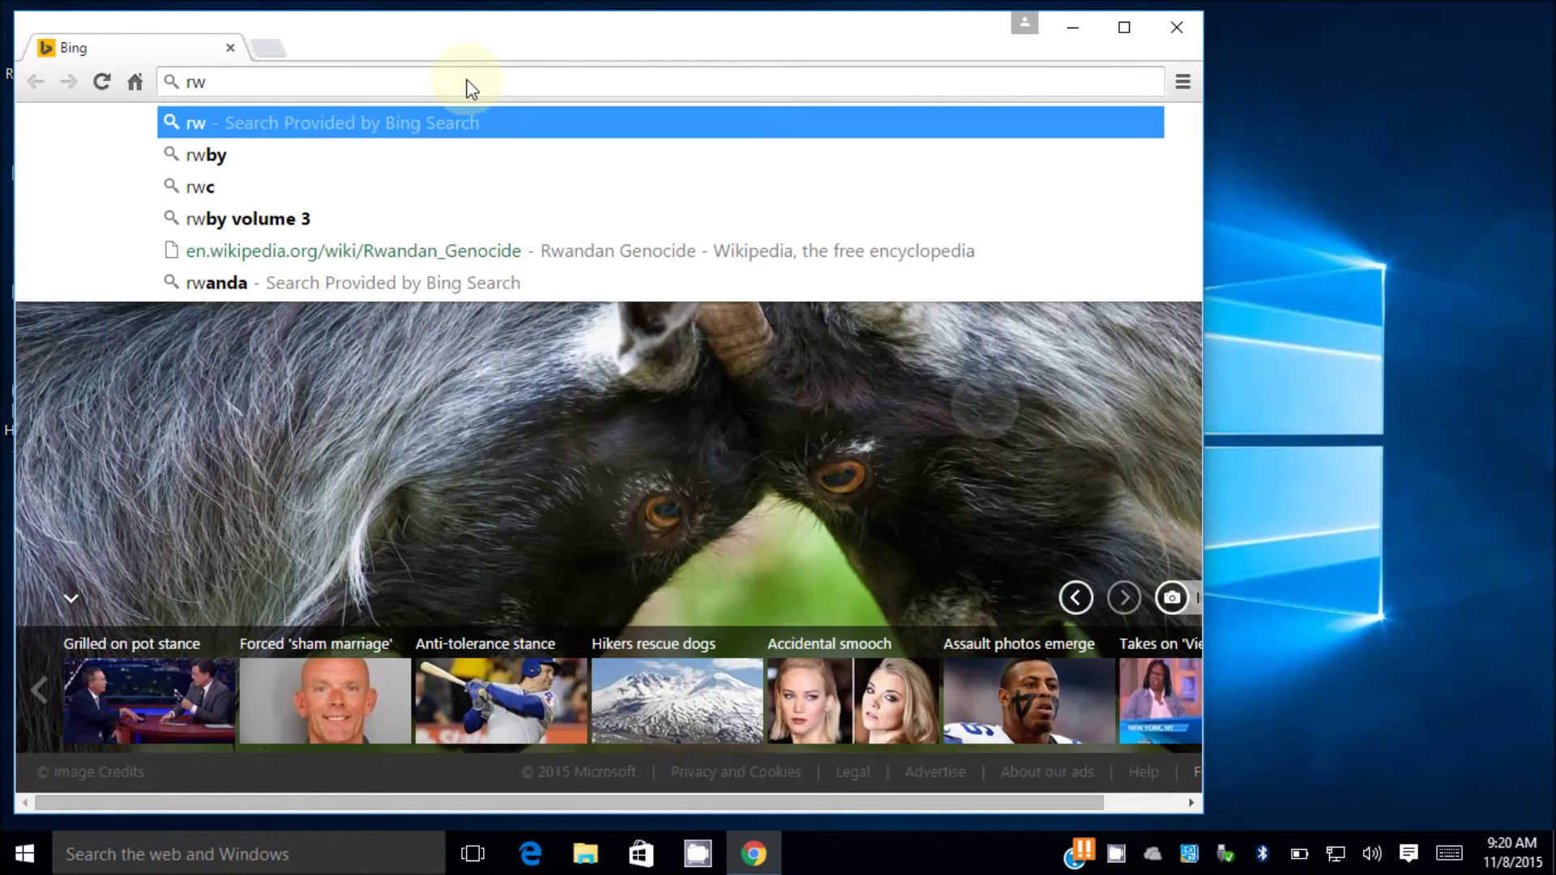
text(everything.com/download/)
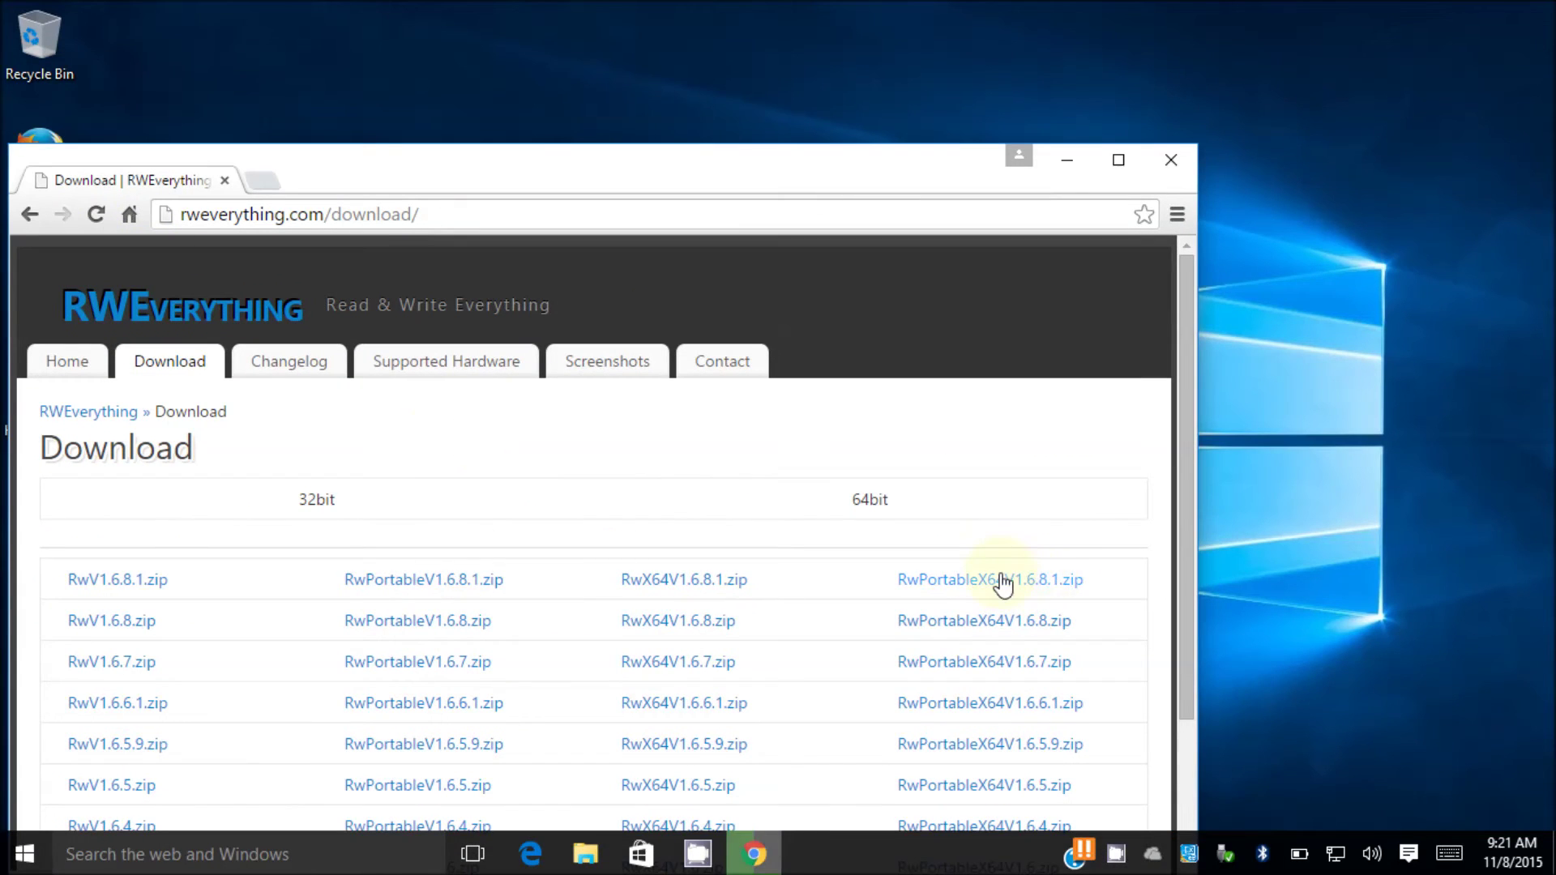
click(1003, 582)
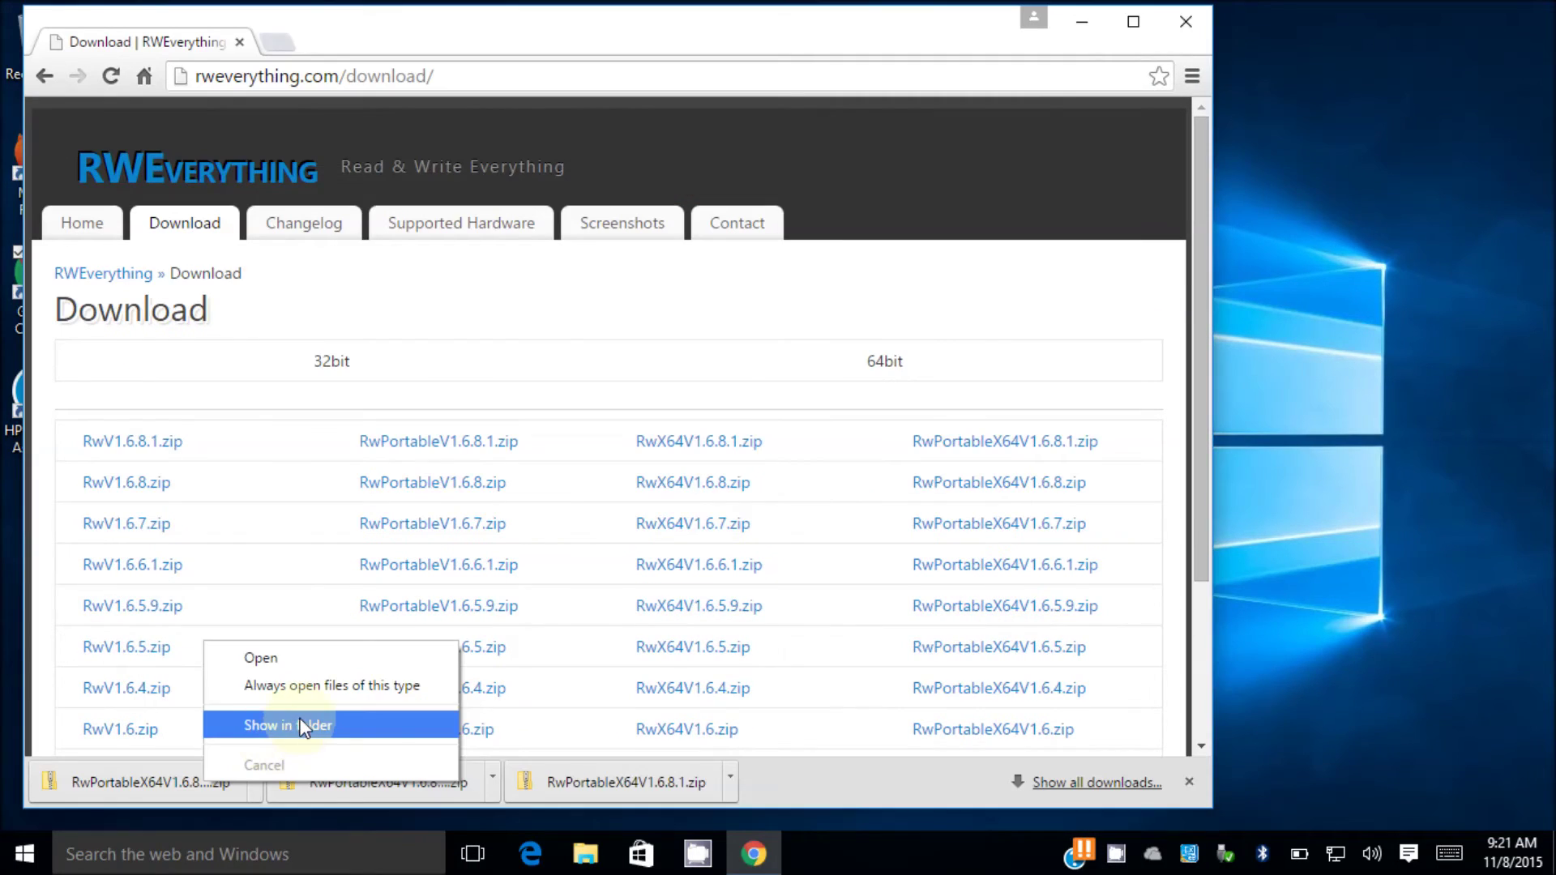
- Extract RwPortableX64V1.6.8.1.zip in Downloads into its suggested same-named folder
click(305, 725)
right_click(451, 436)
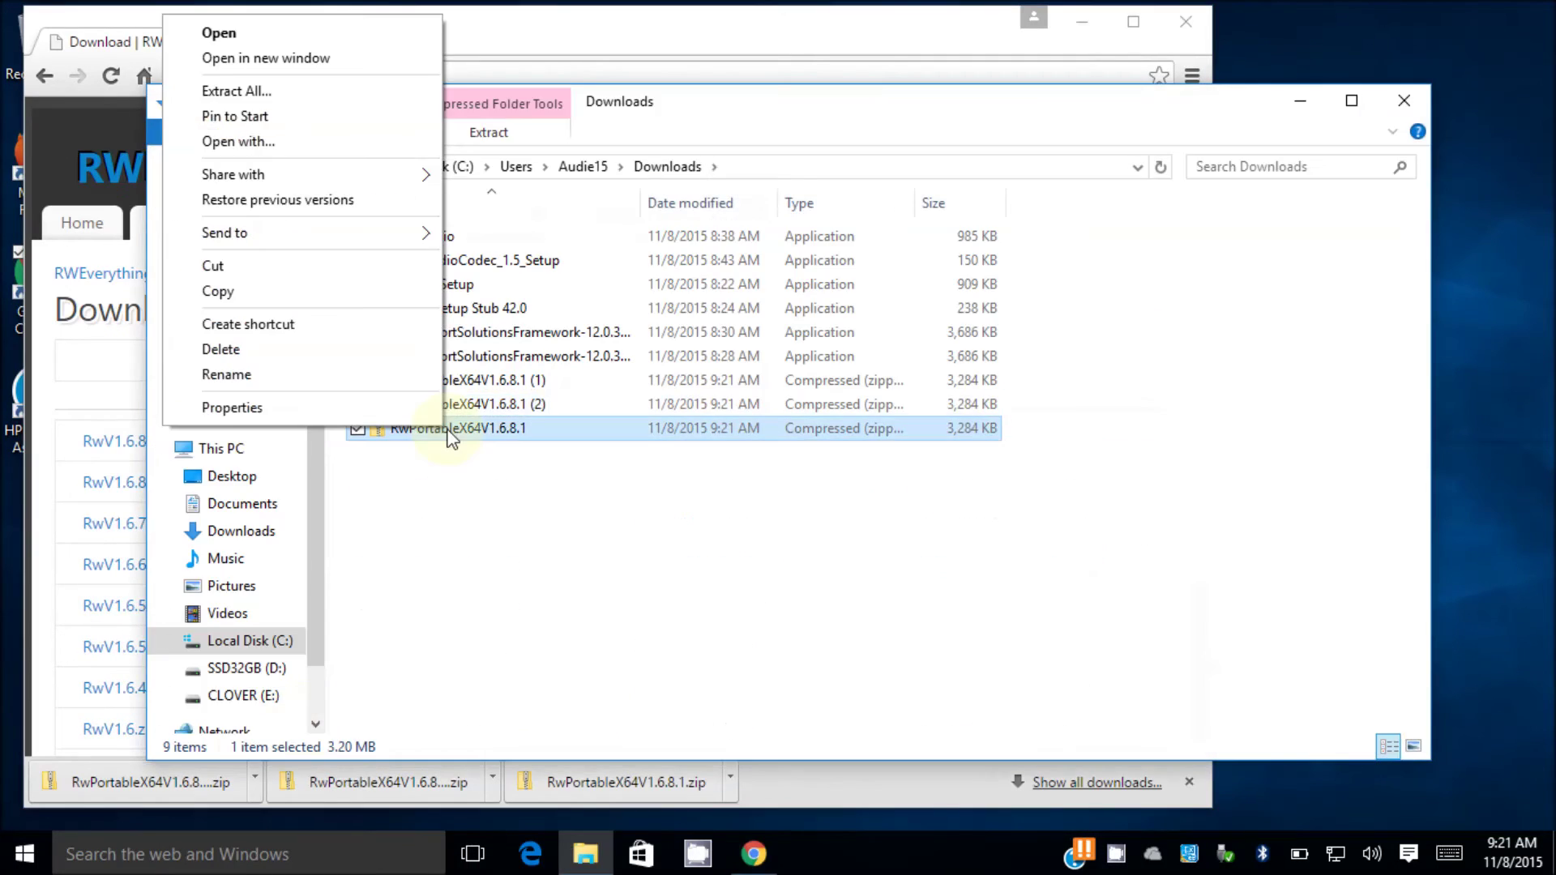
click(354, 91)
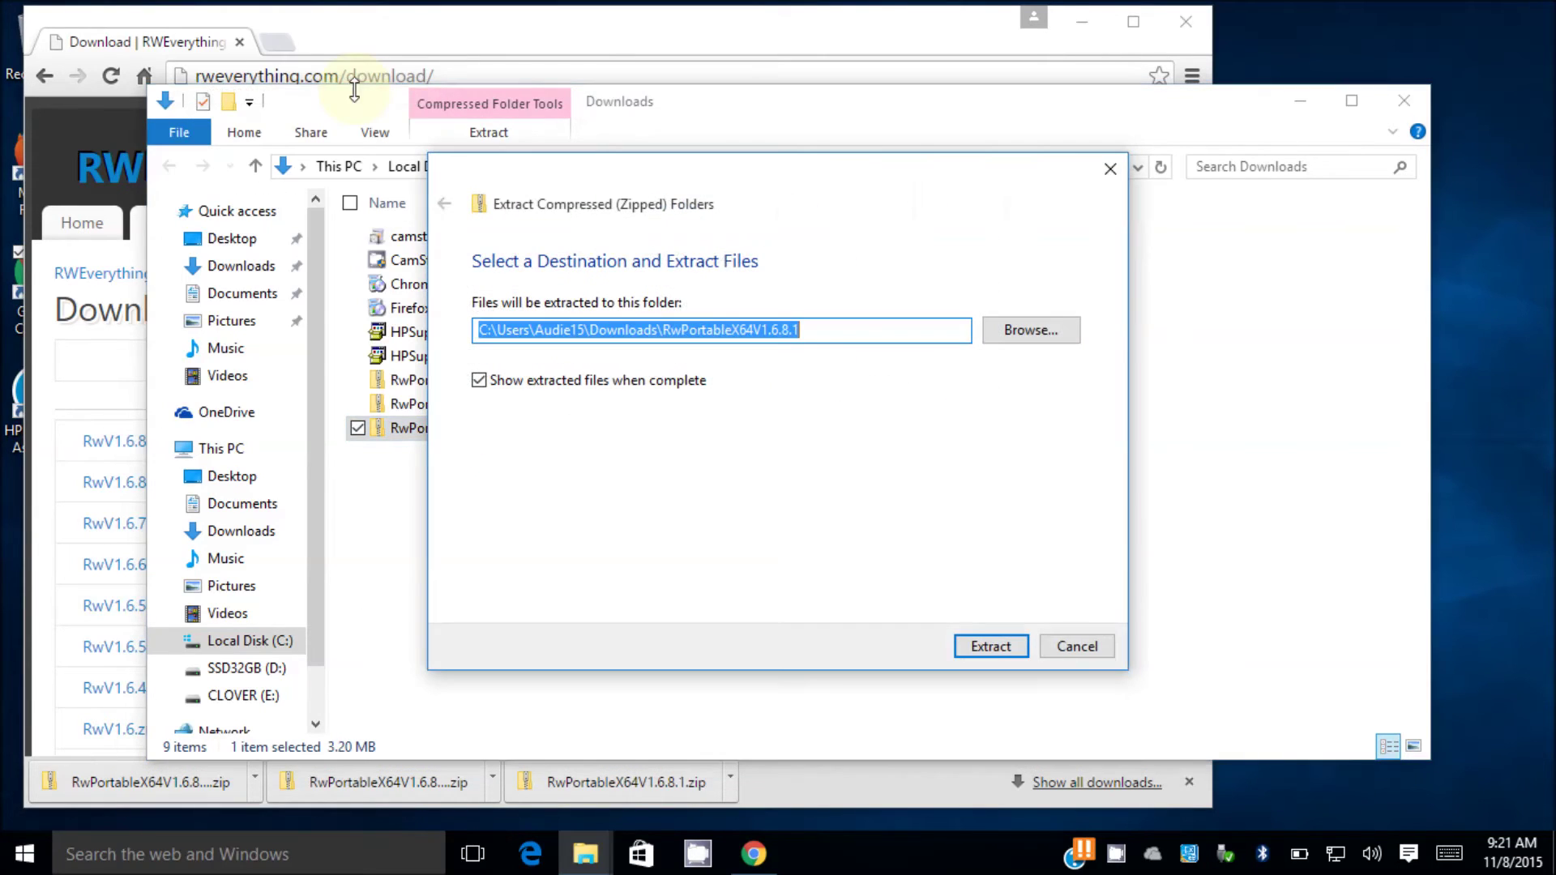
click(990, 646)
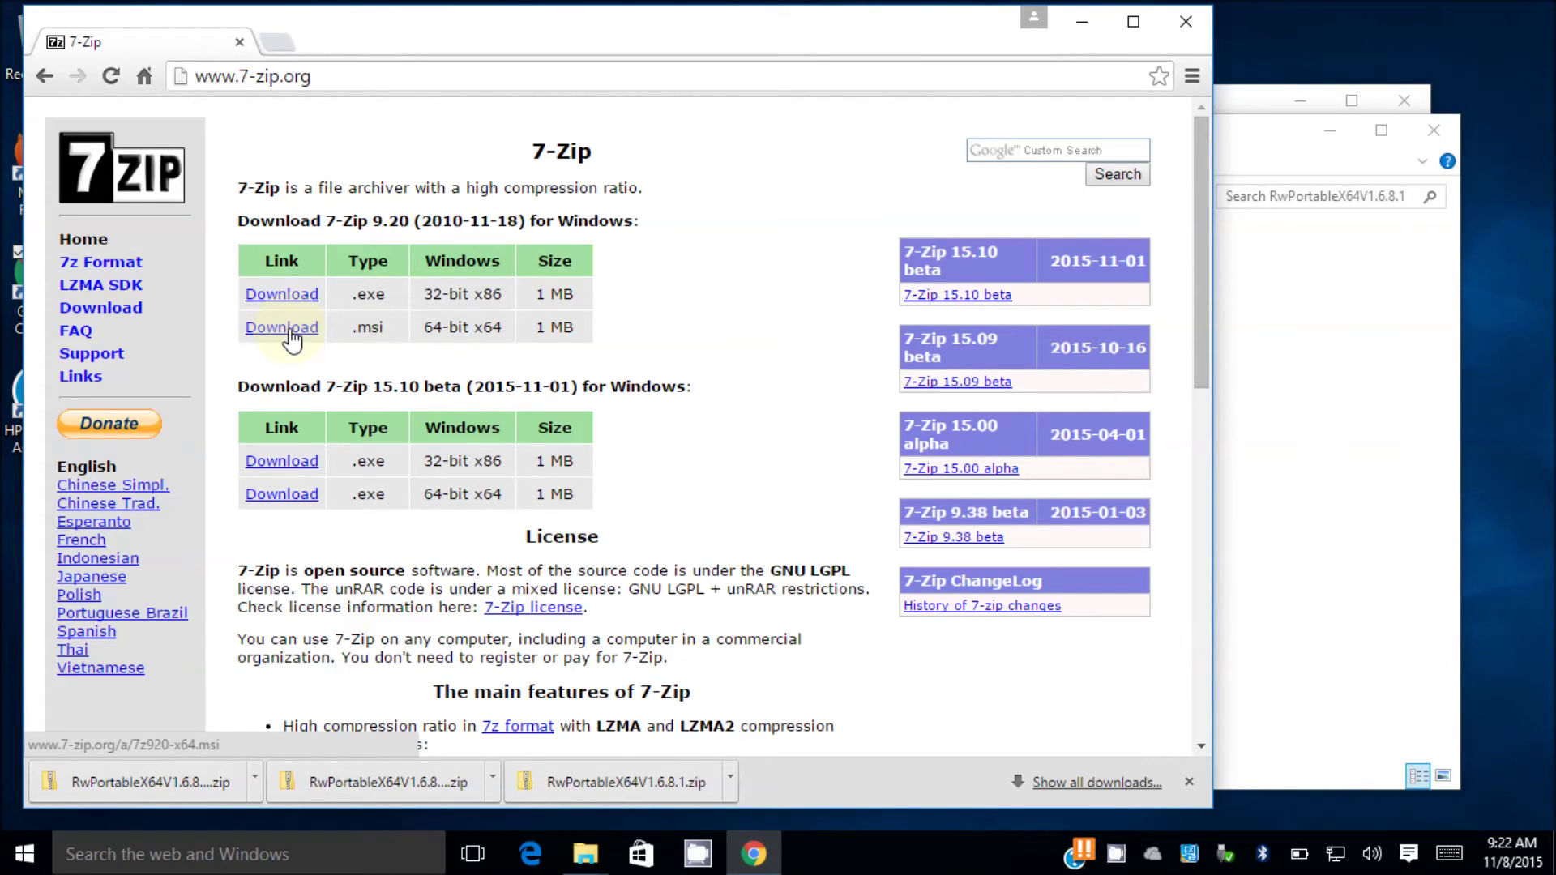
- Download the 64-bit 7-Zip 9.20 installer, then get the Notepad++ 6.8.6 installer
click(289, 330)
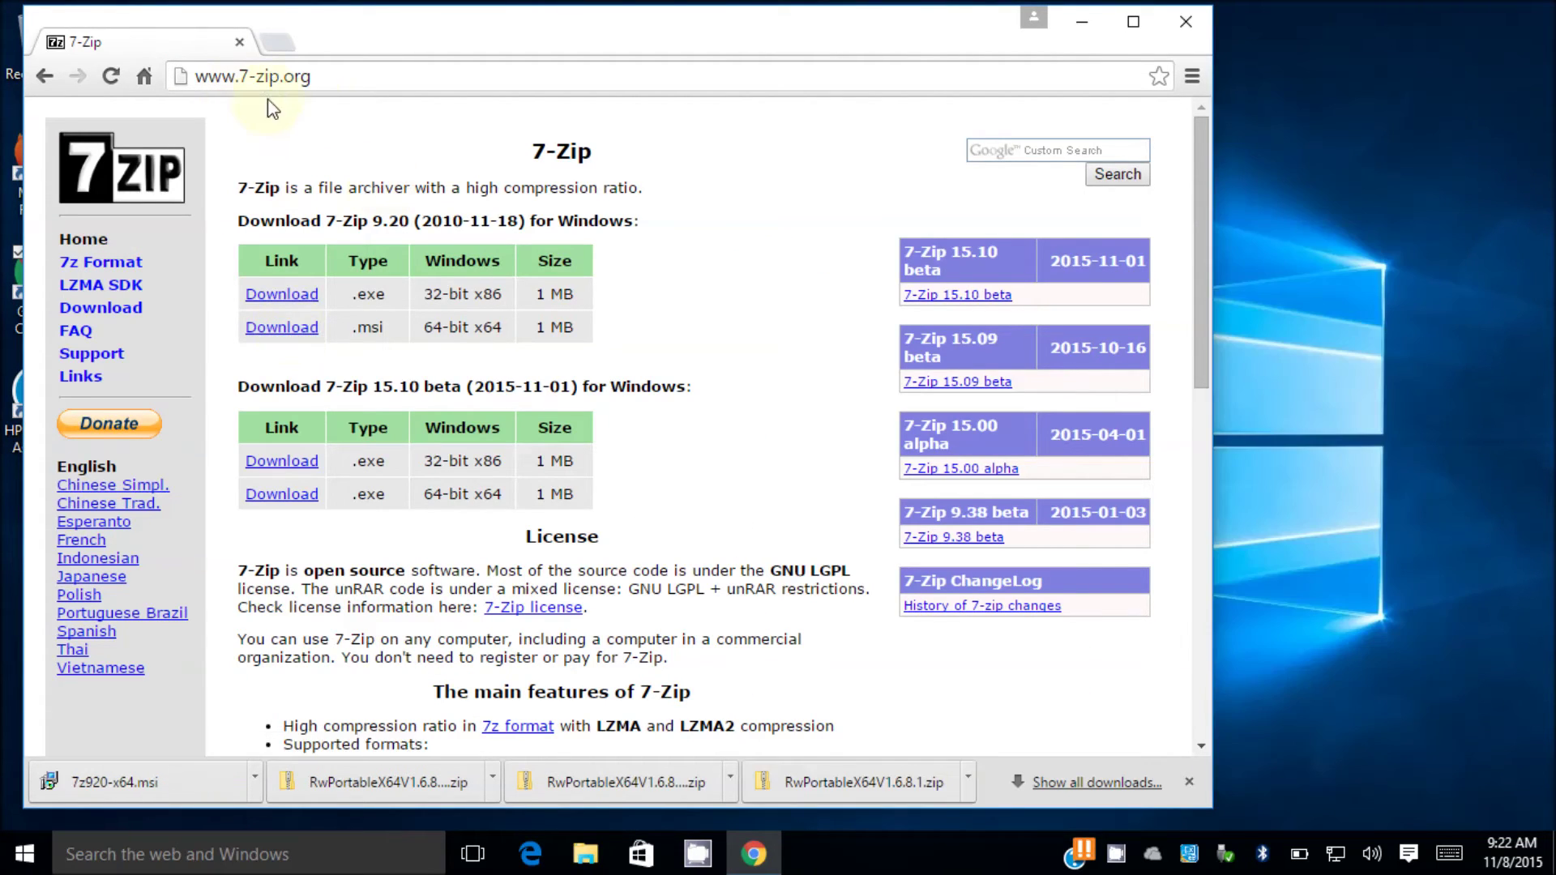
click(341, 81)
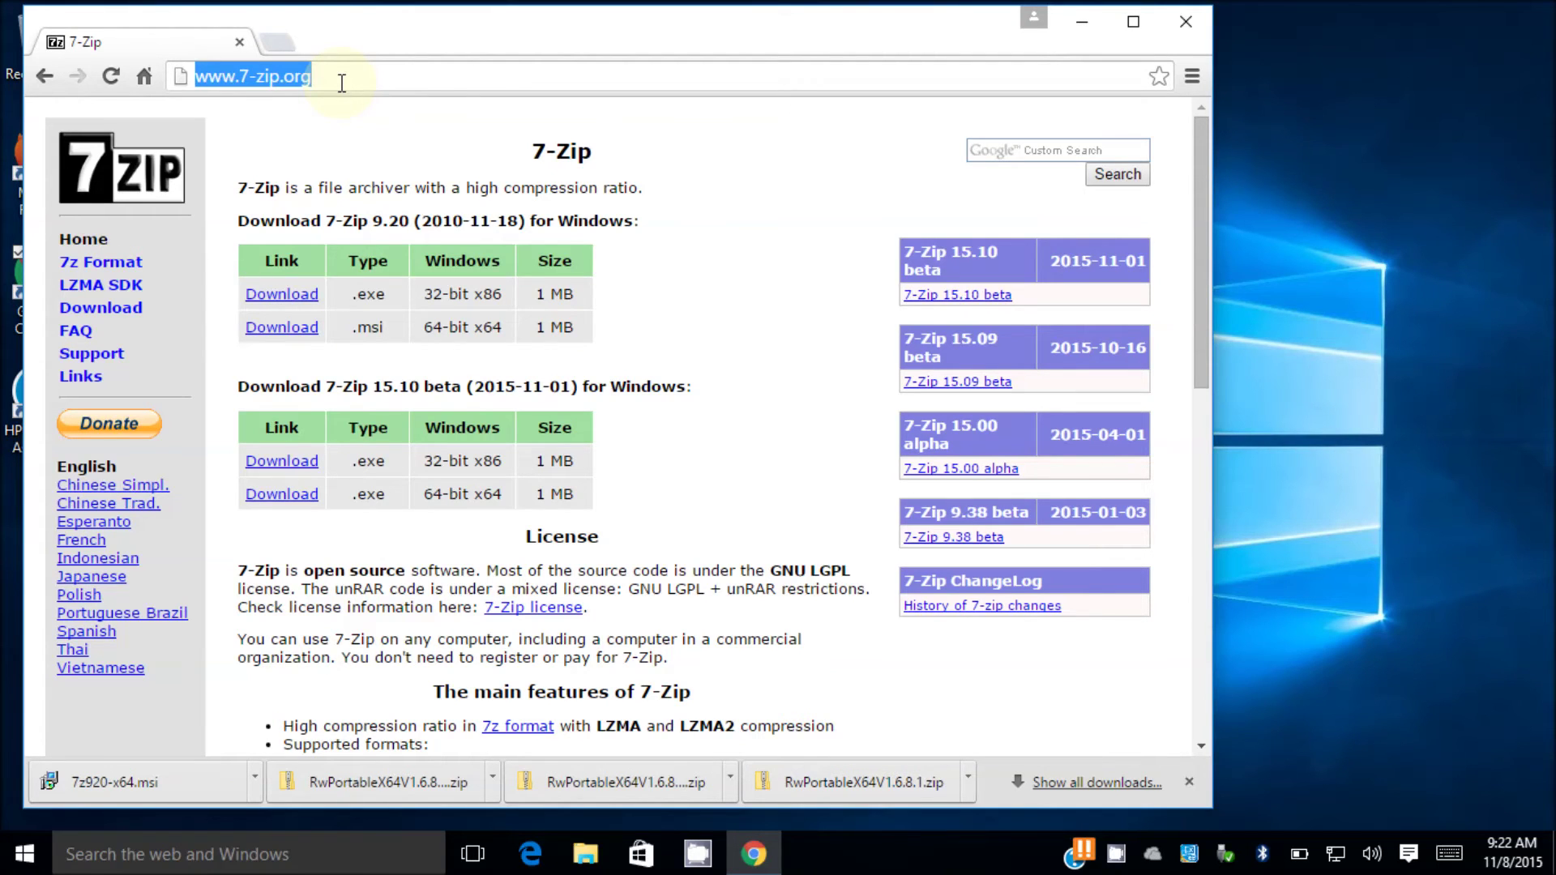
text(no)
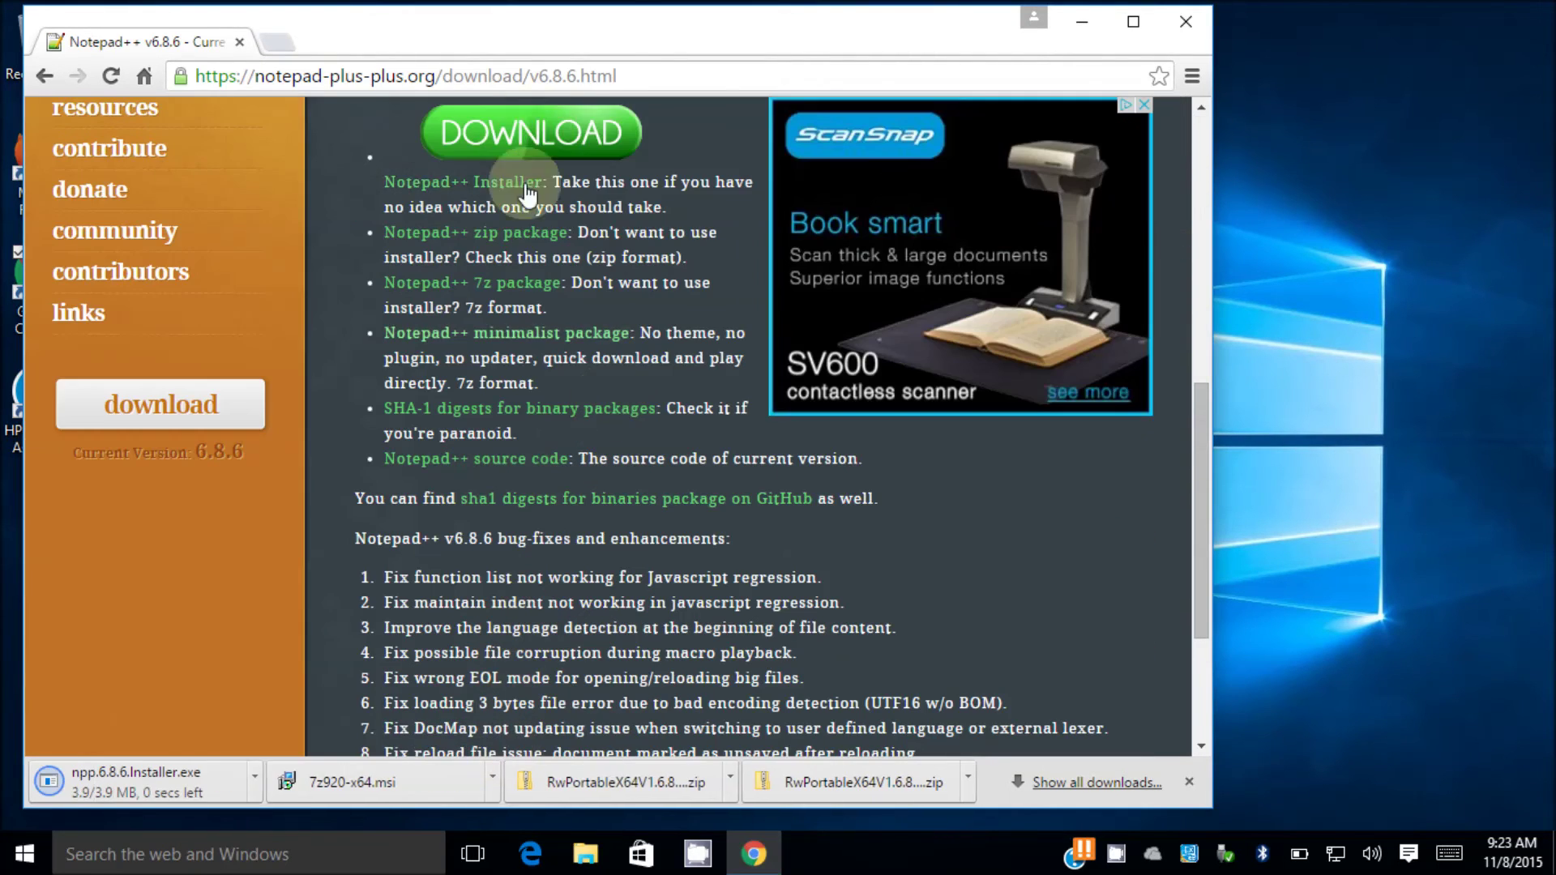
right_click(320, 782)
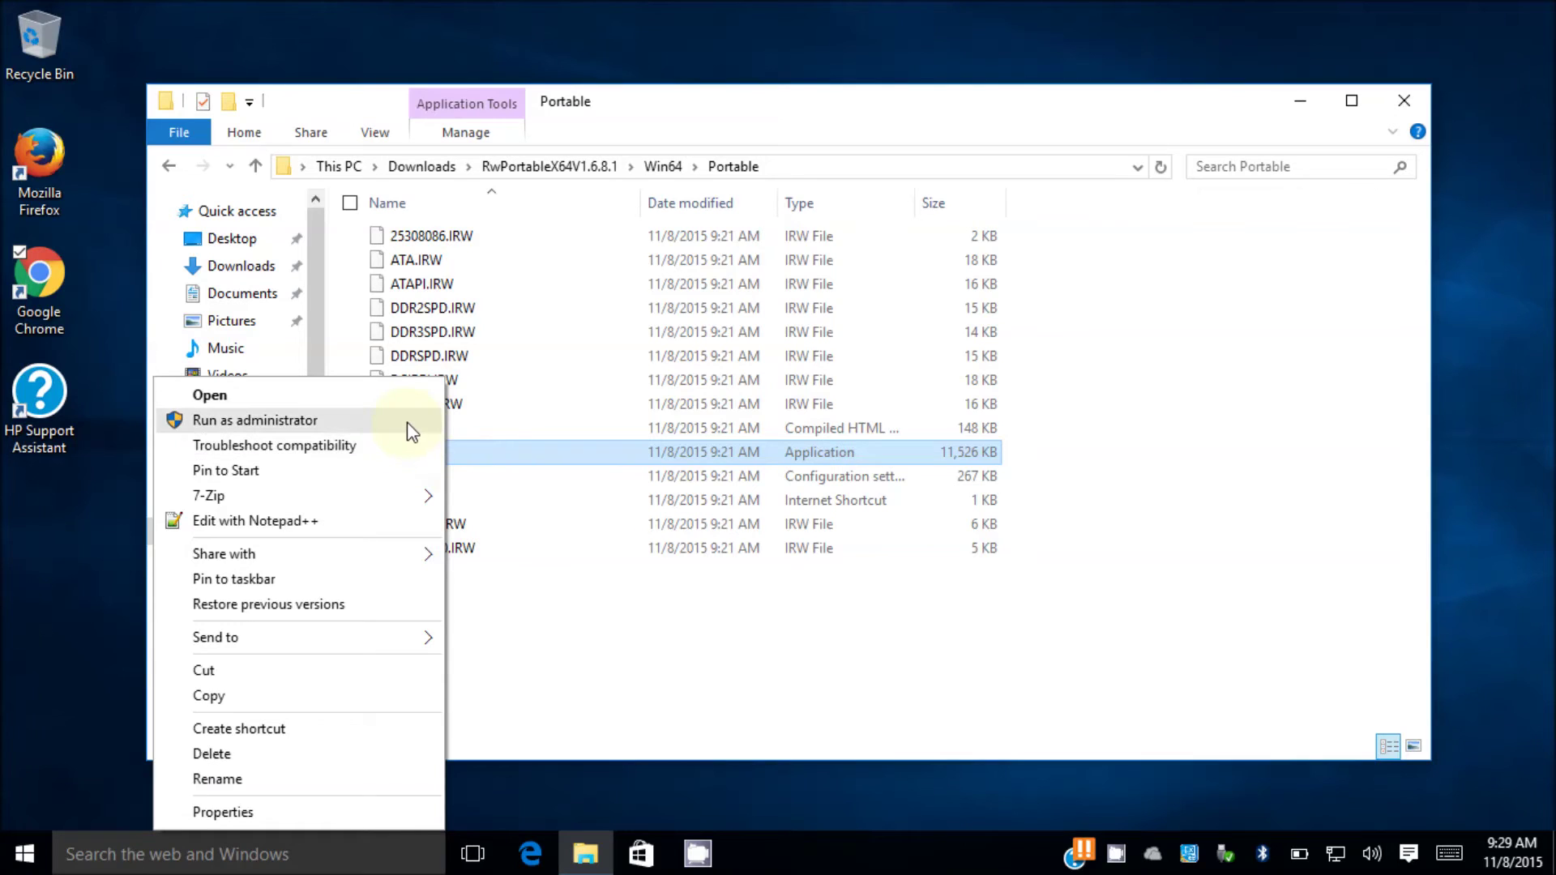
- Run Rw.exe as administrator and open its ACPI tables, viewing the XSDT and MSDM
click(407, 422)
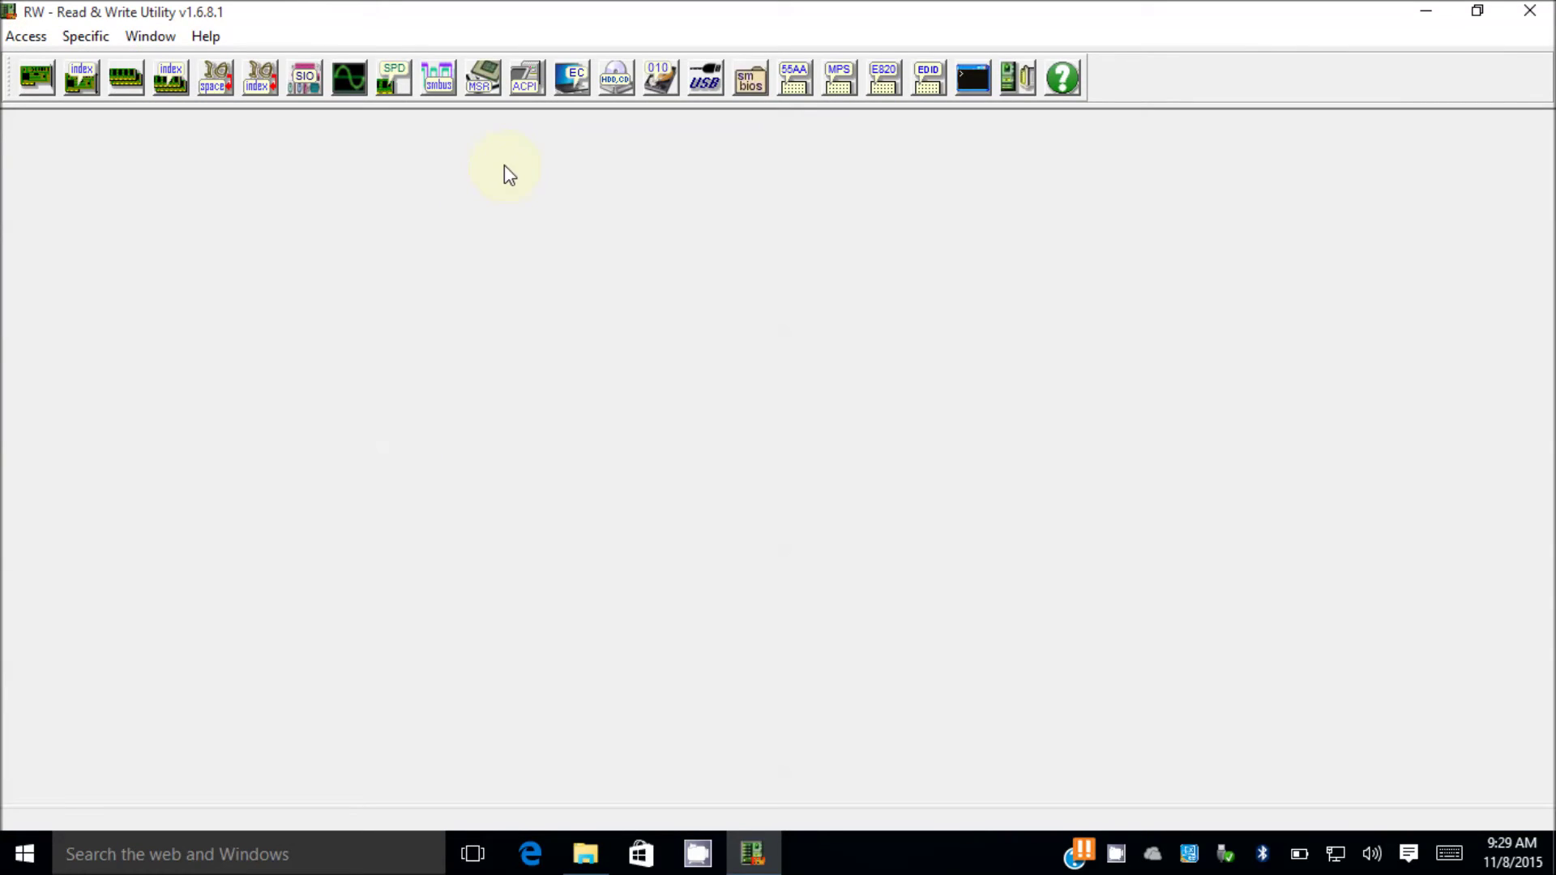
click(524, 83)
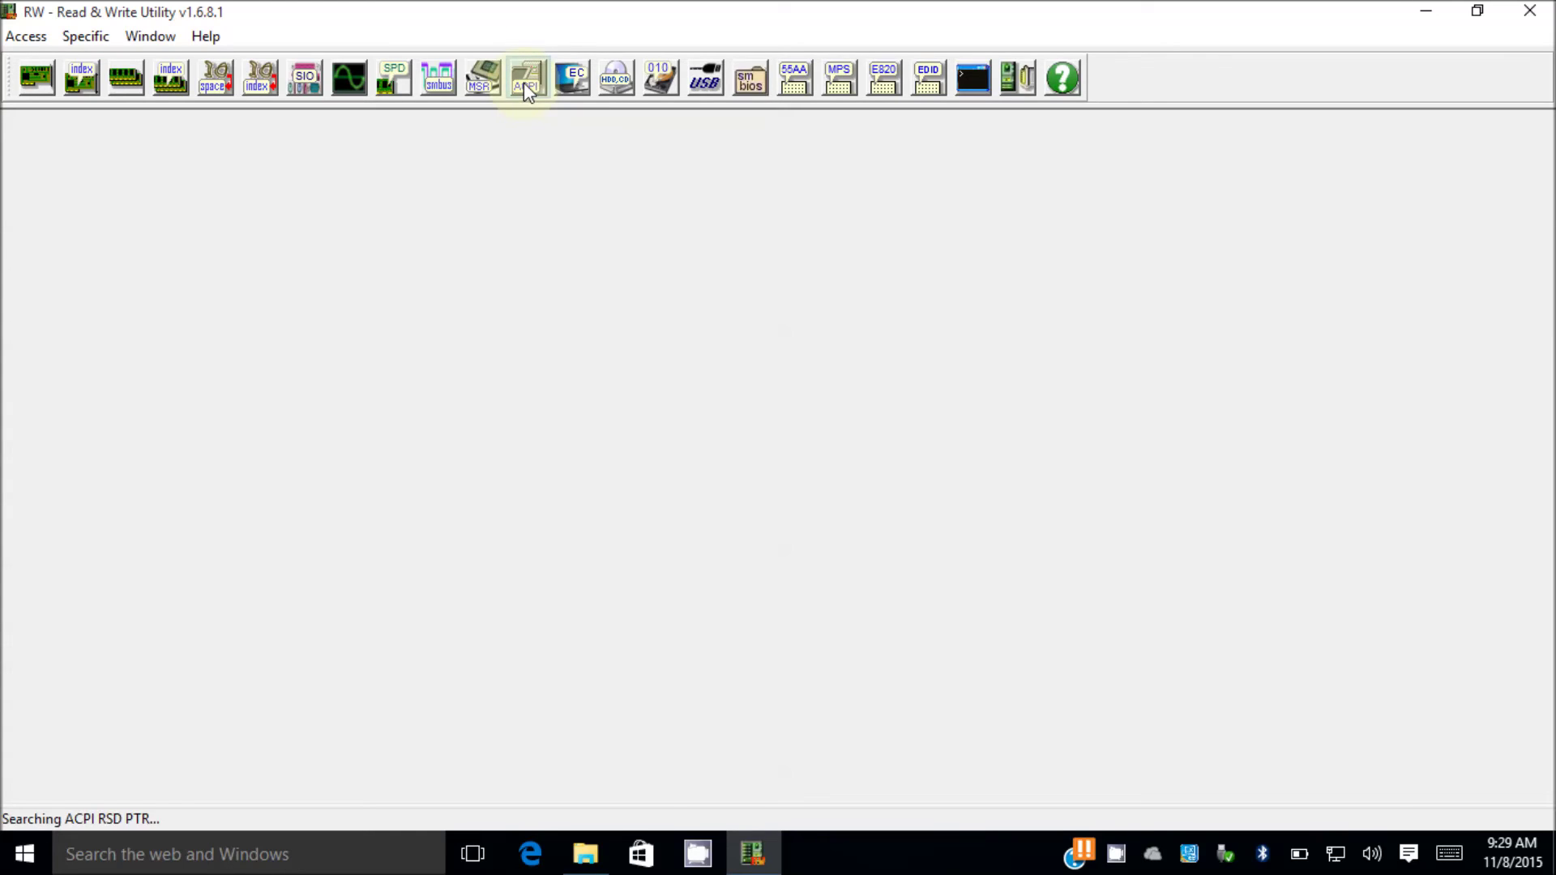
drag(584, 372, 635, 320)
click(657, 386)
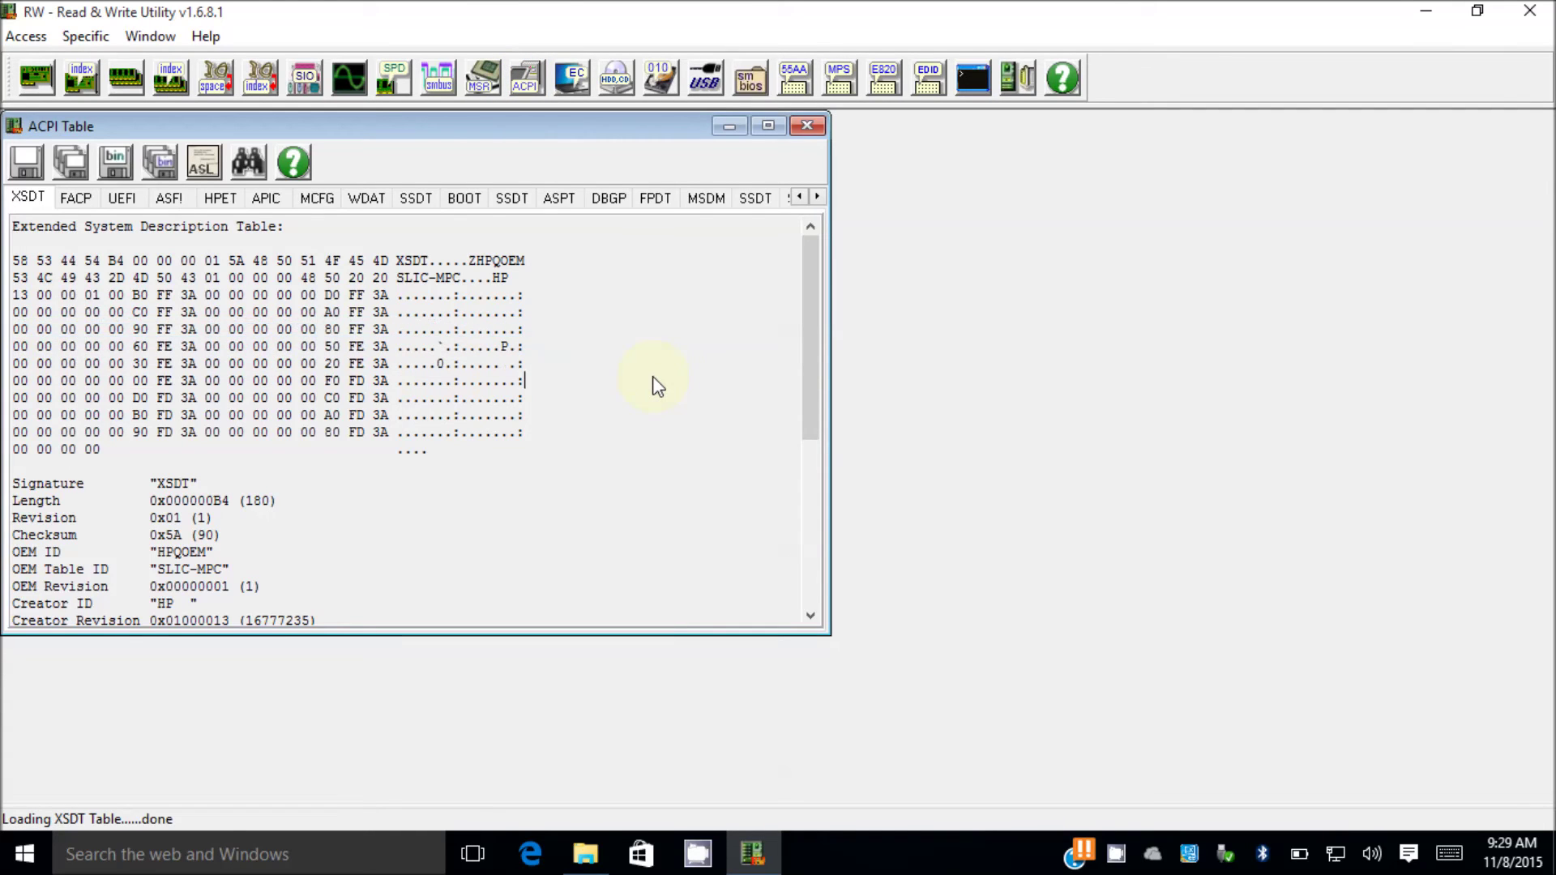
click(710, 202)
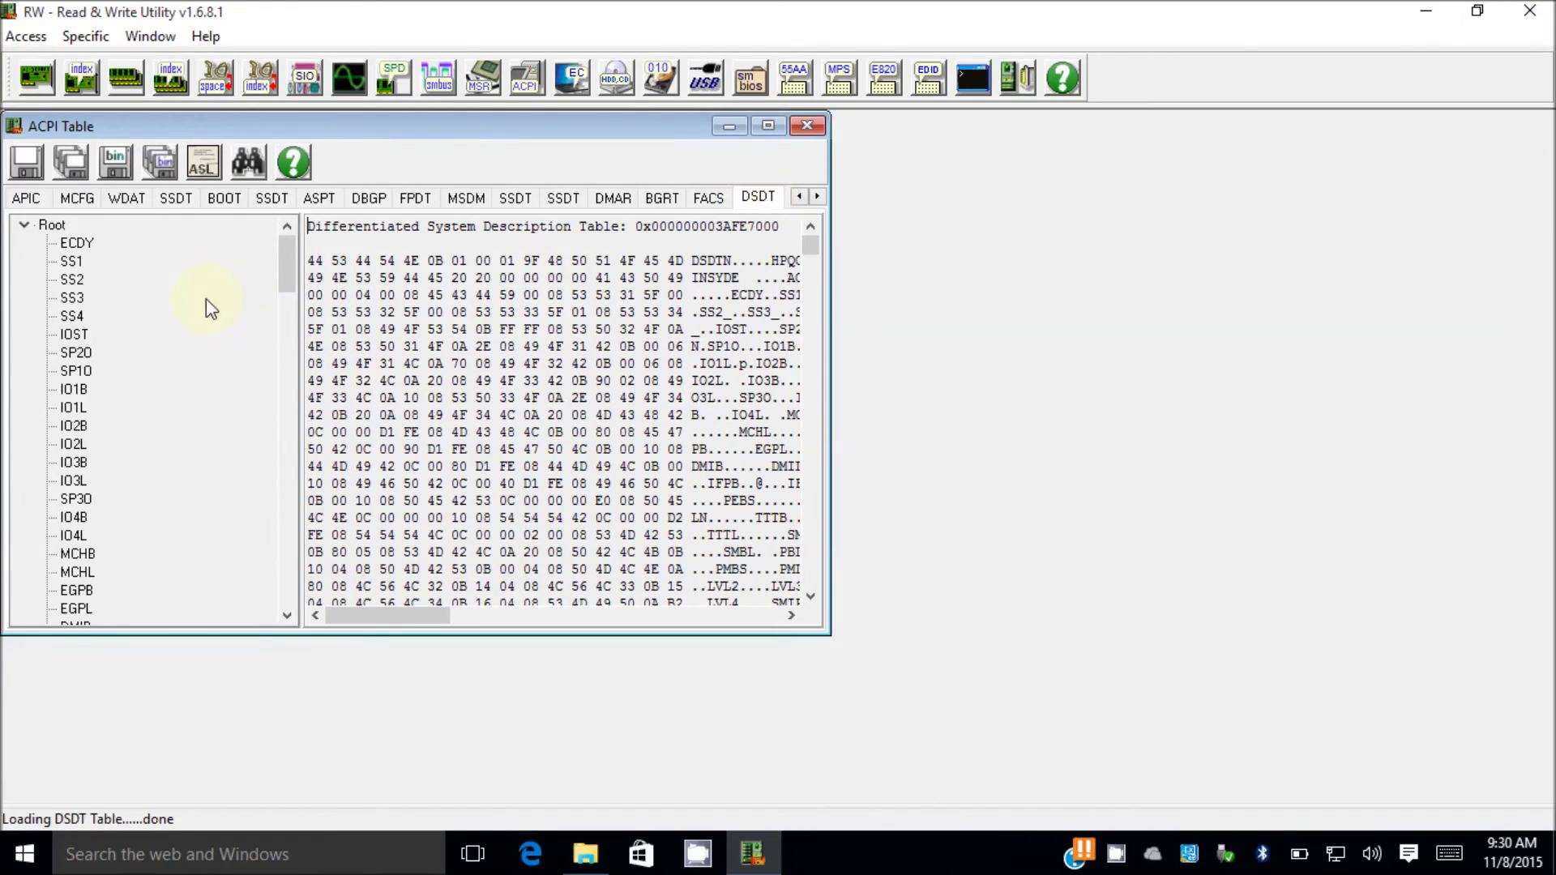
- Save DSDT as binary with type Any file (*.*) into a new Desktop folder envy_1115dx_acpi
click(115, 162)
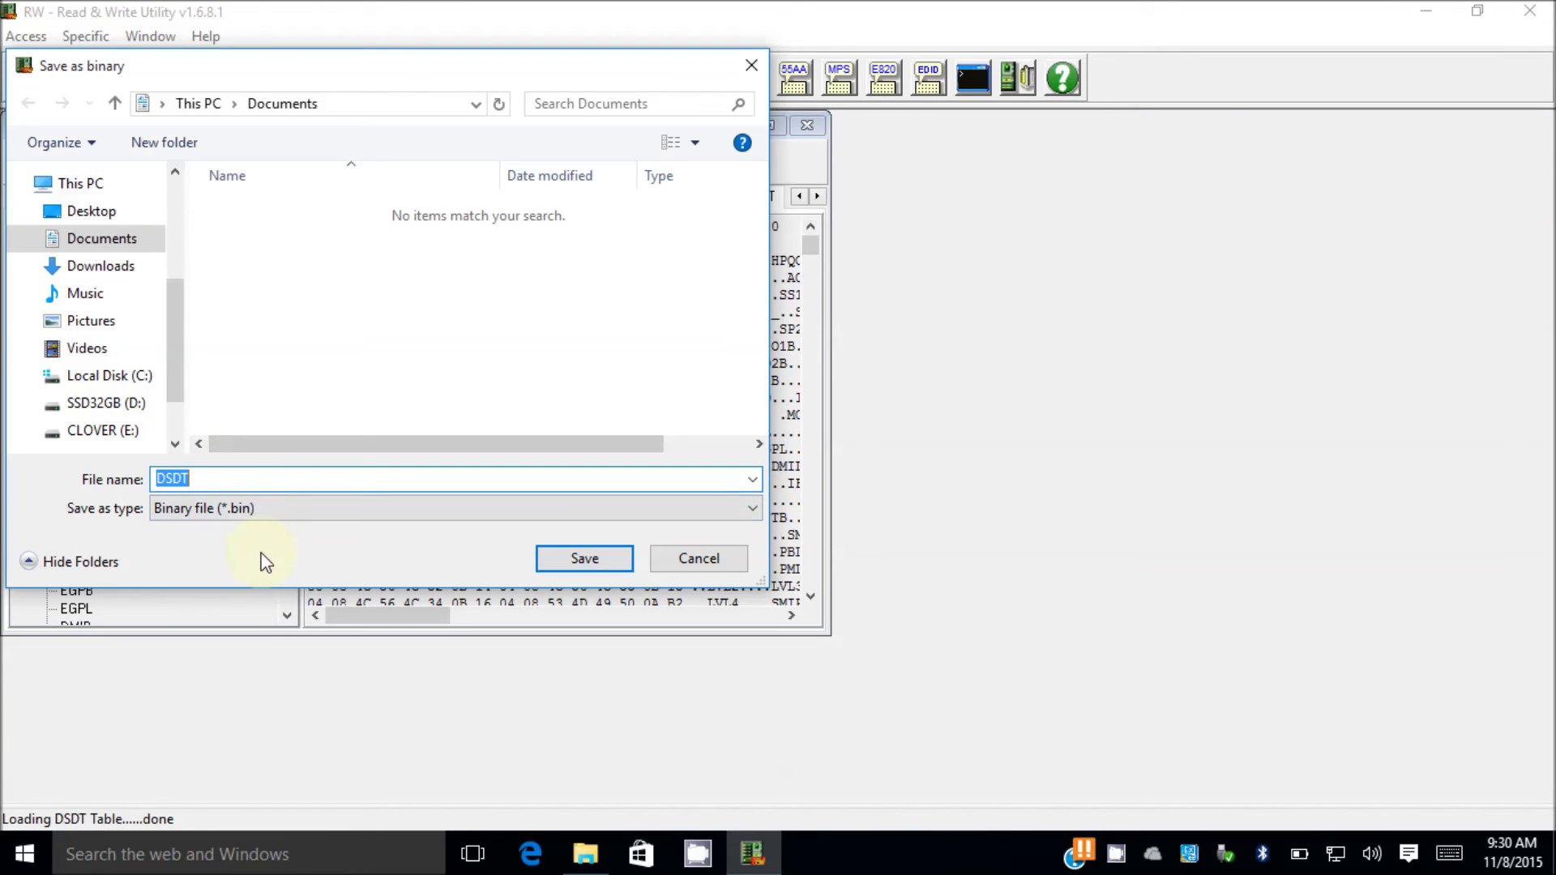
click(288, 510)
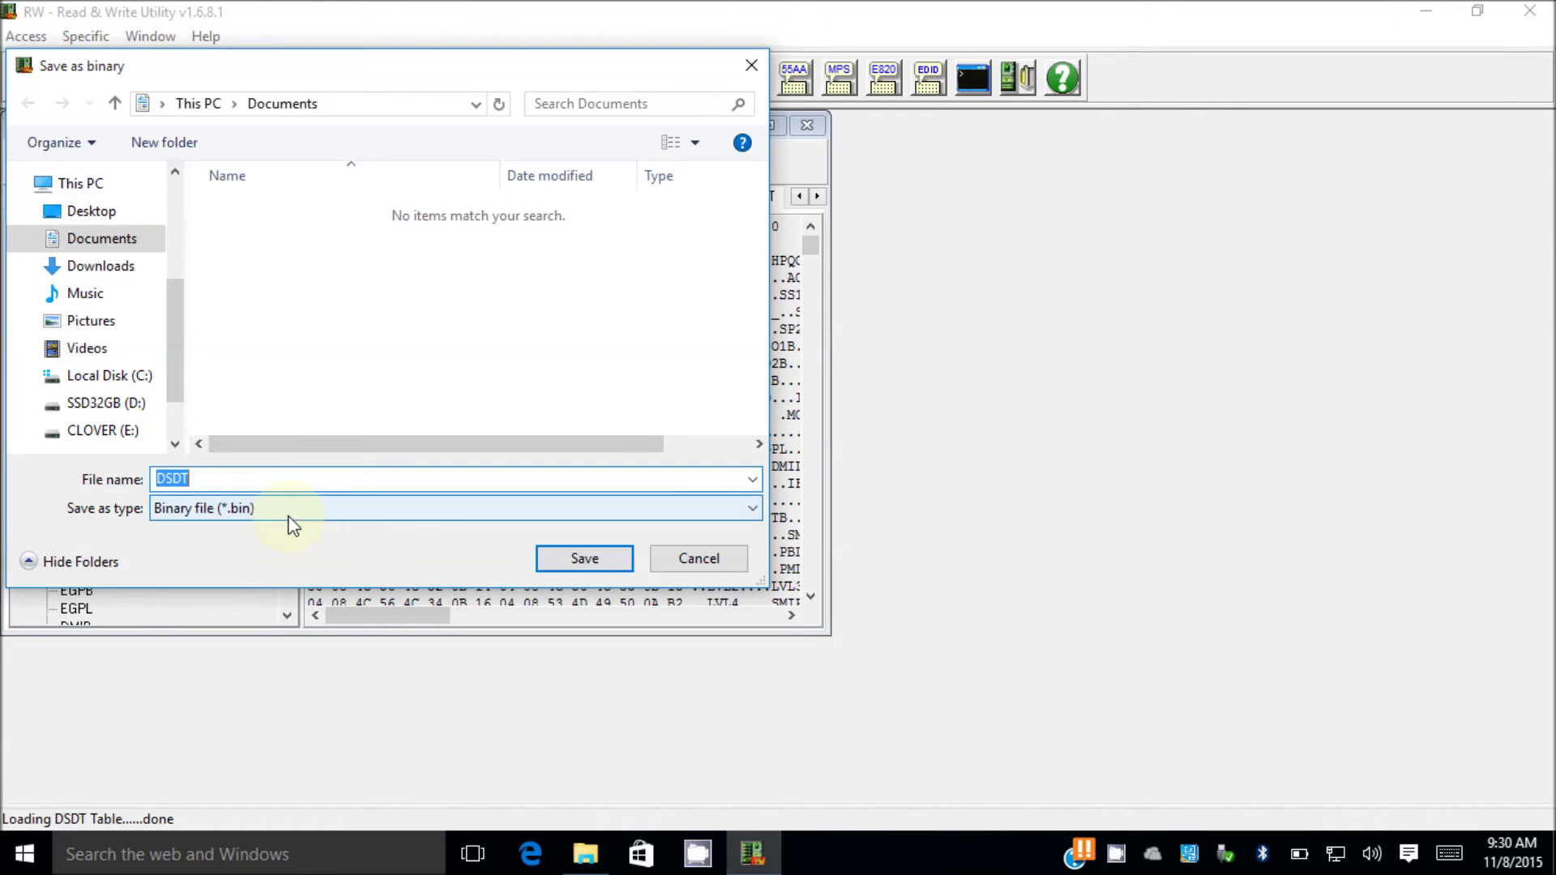
click(265, 548)
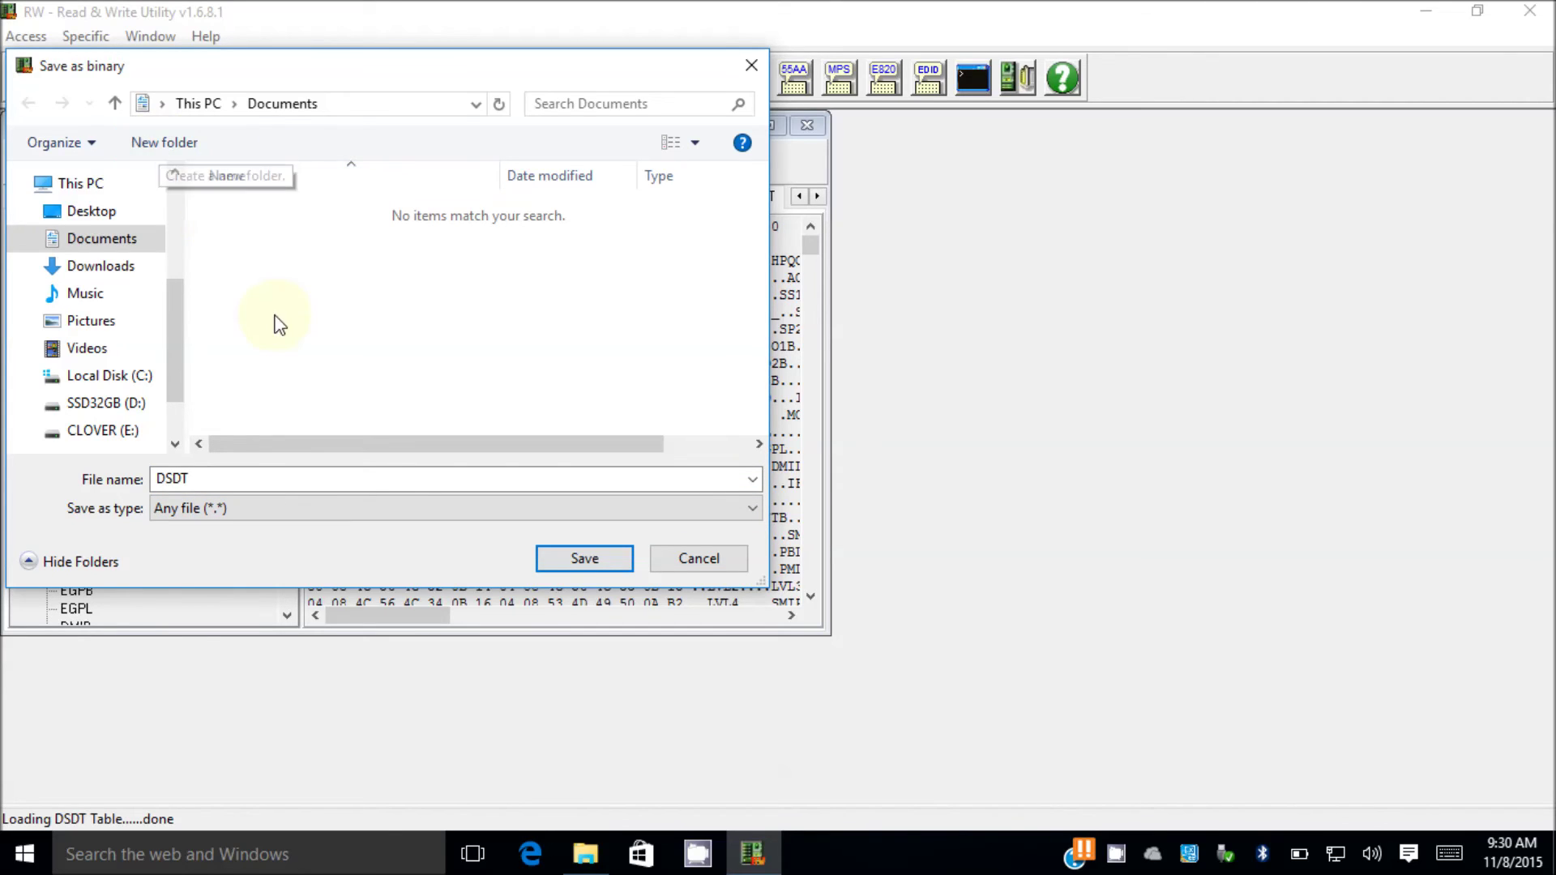
click(91, 212)
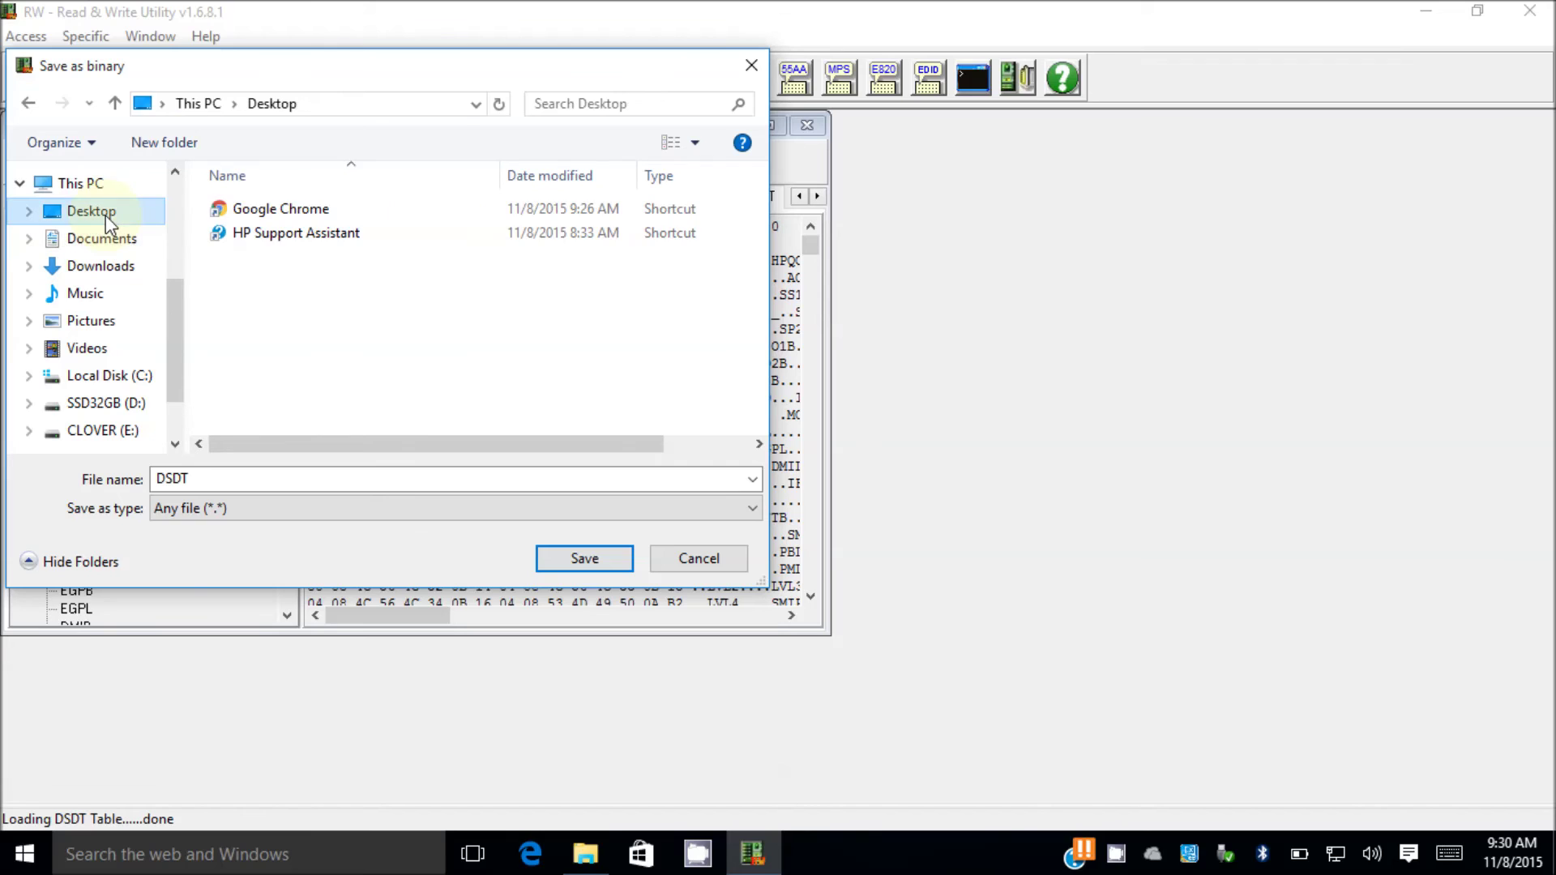
click(170, 142)
text(e)
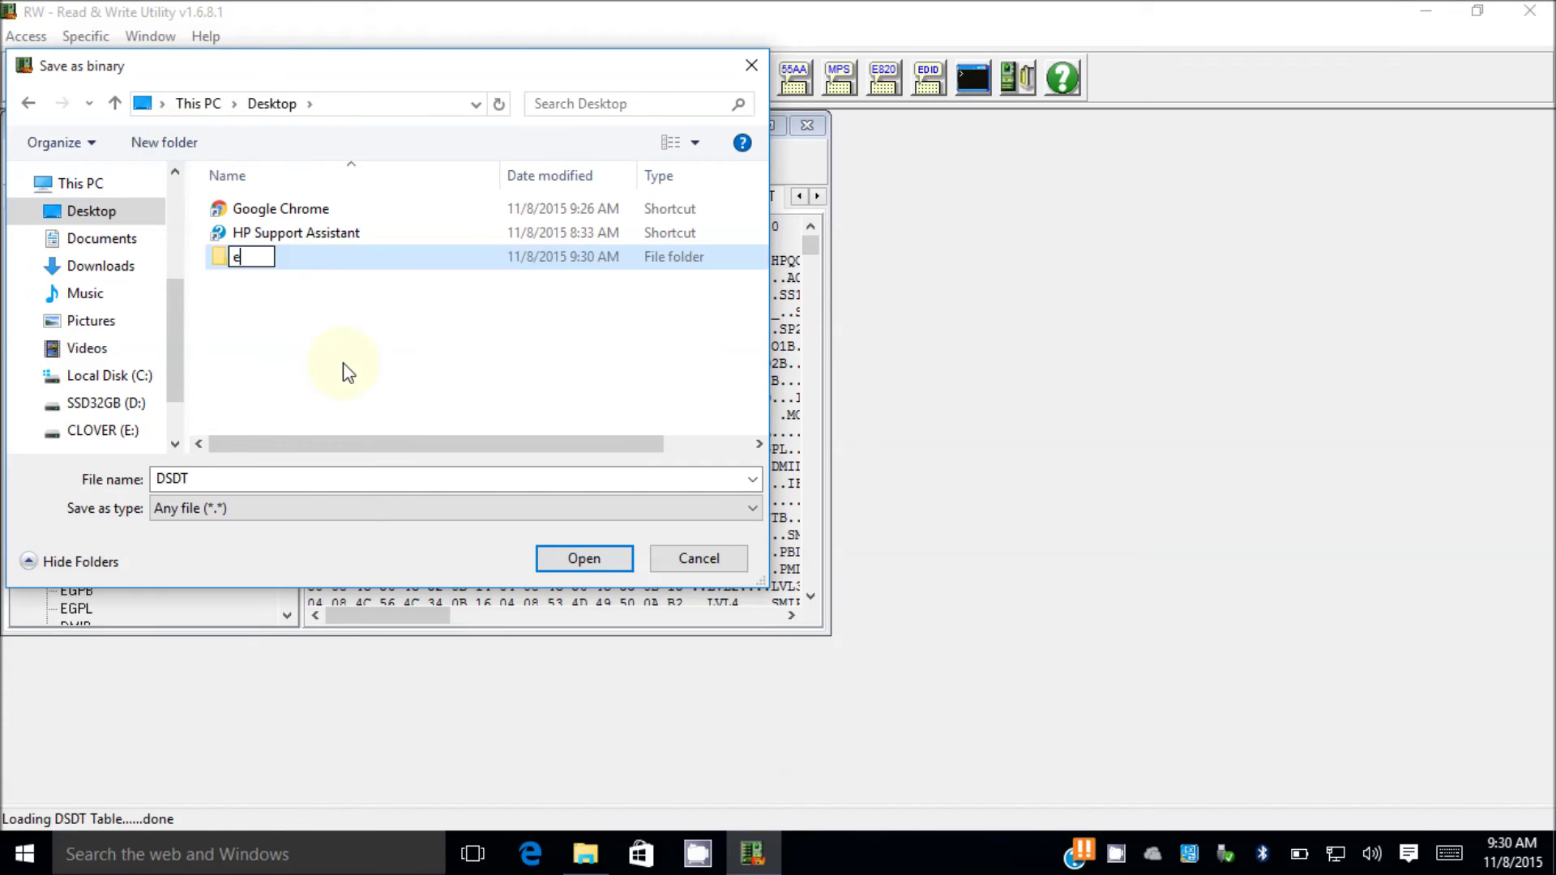
text(nvy_1115dx_acpi)
key(Return)
key(Return)
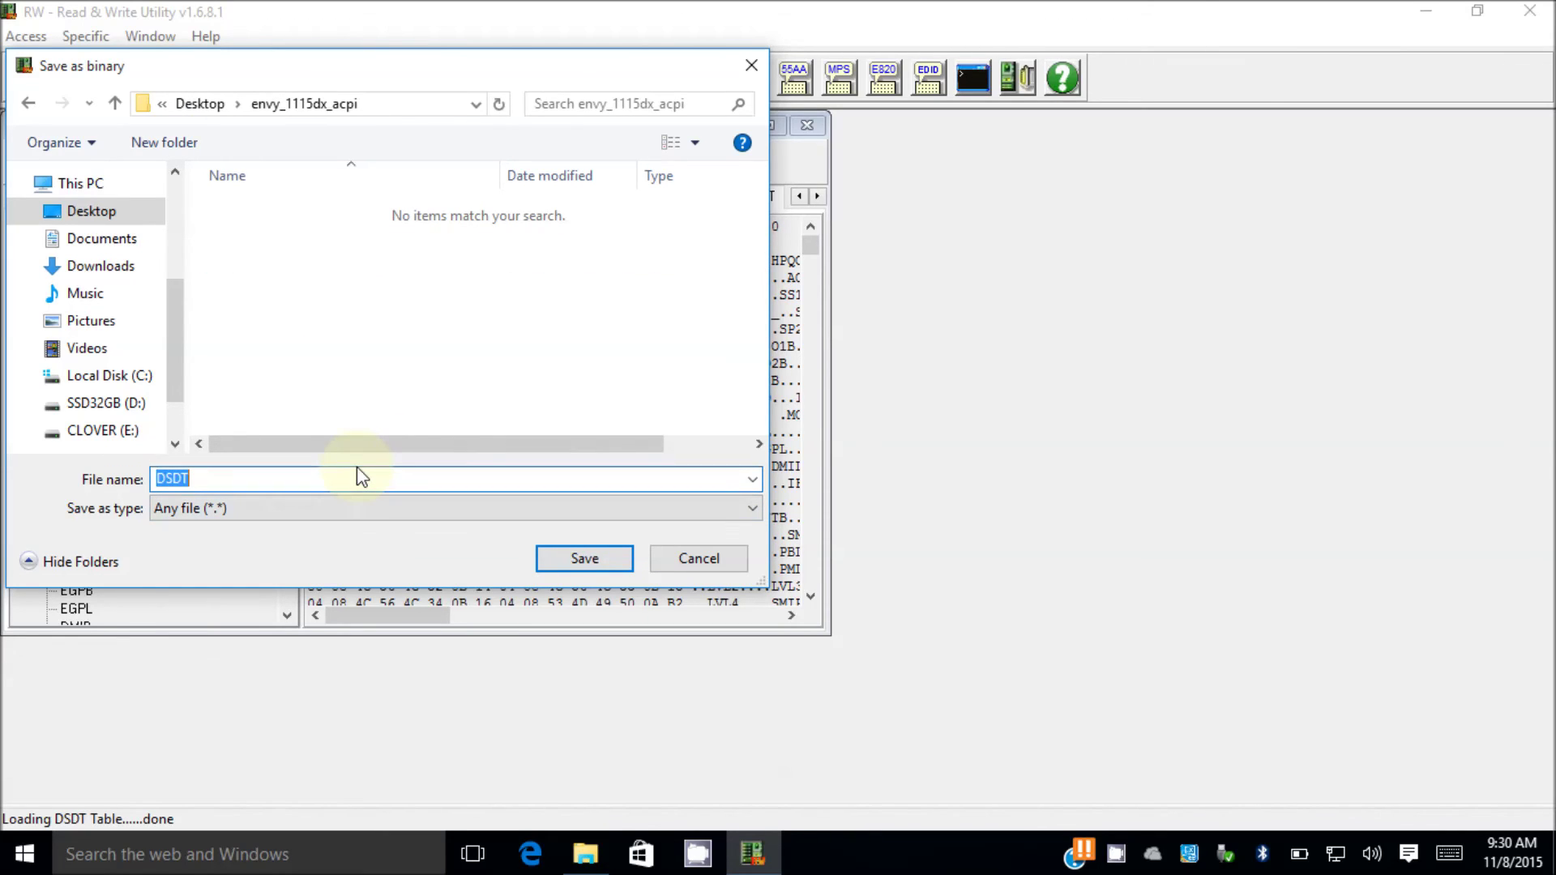
- Name the file DSDT.aml and save it in that folder
click(230, 479)
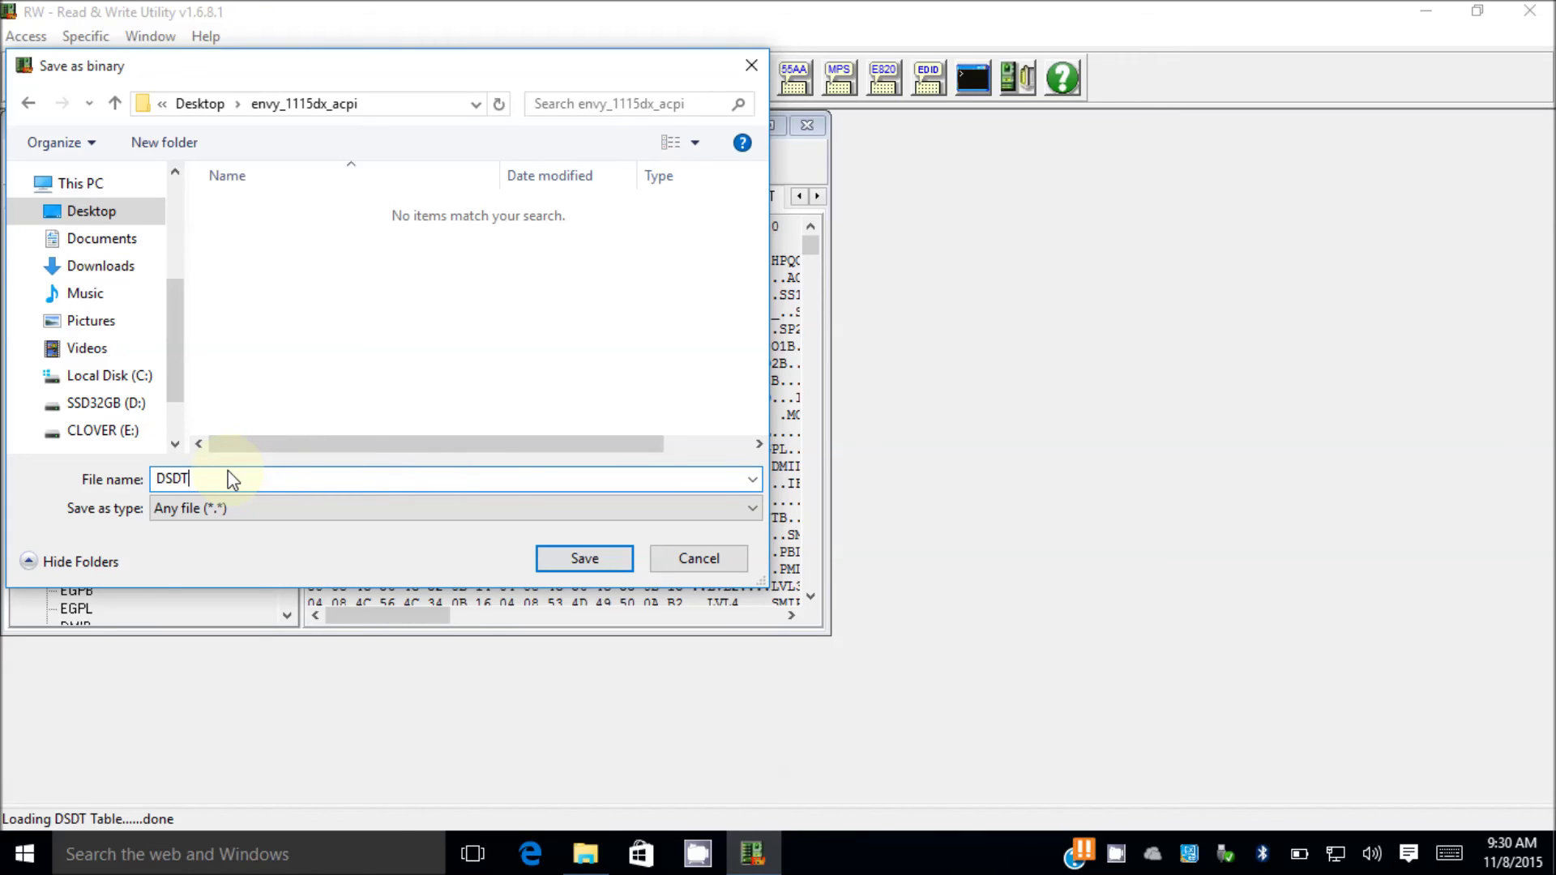
text(.aml)
key(Return)
click(800, 196)
- Save the first SSDT table as binary file SSDT-1.aml
click(799, 196)
click(800, 196)
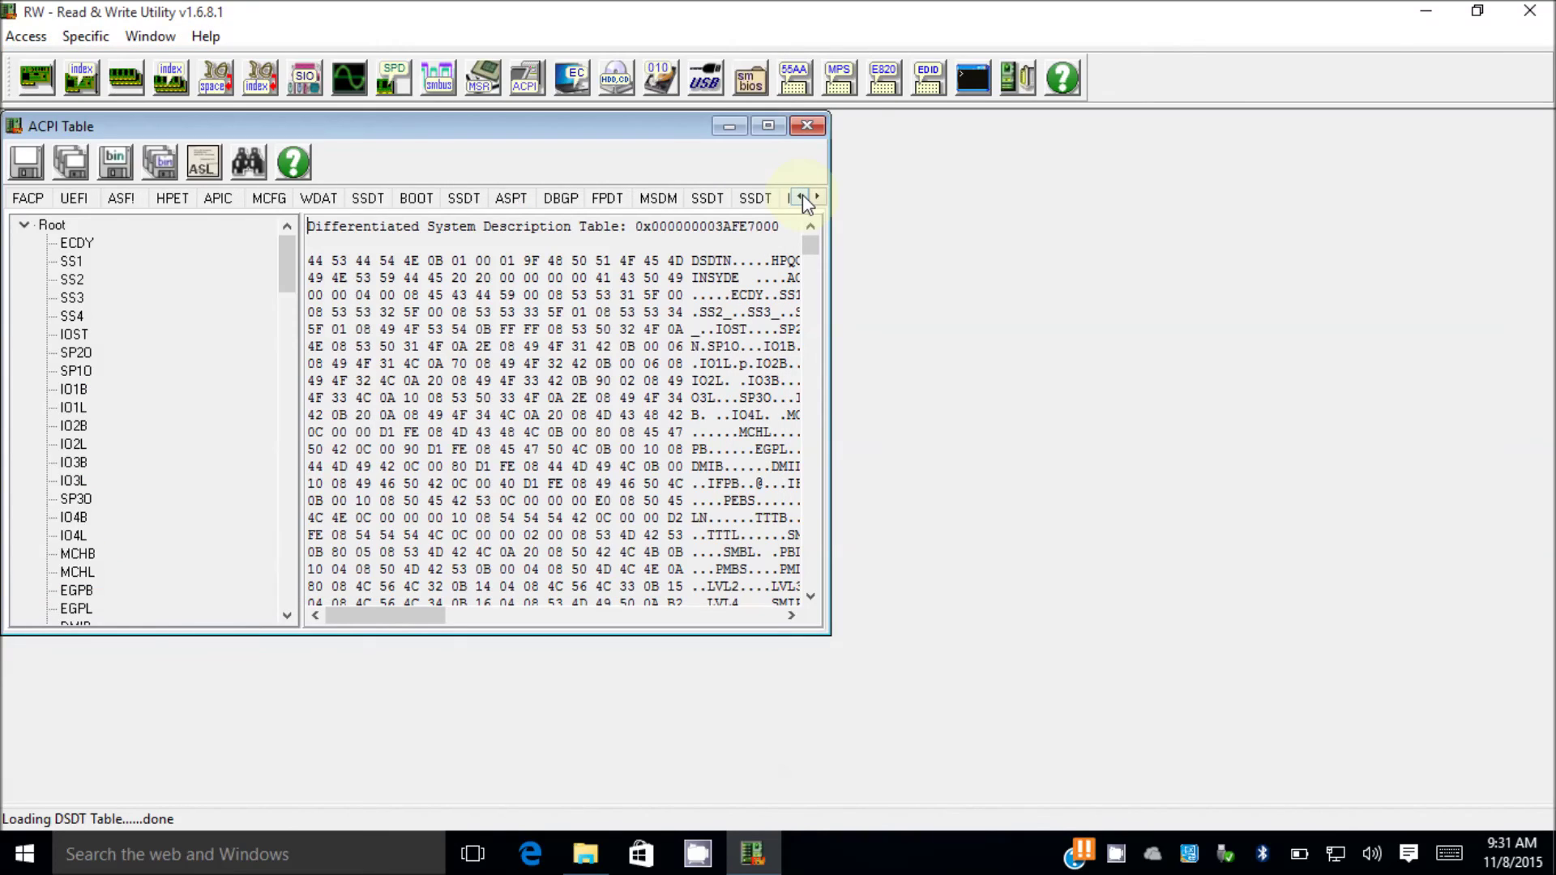
click(800, 196)
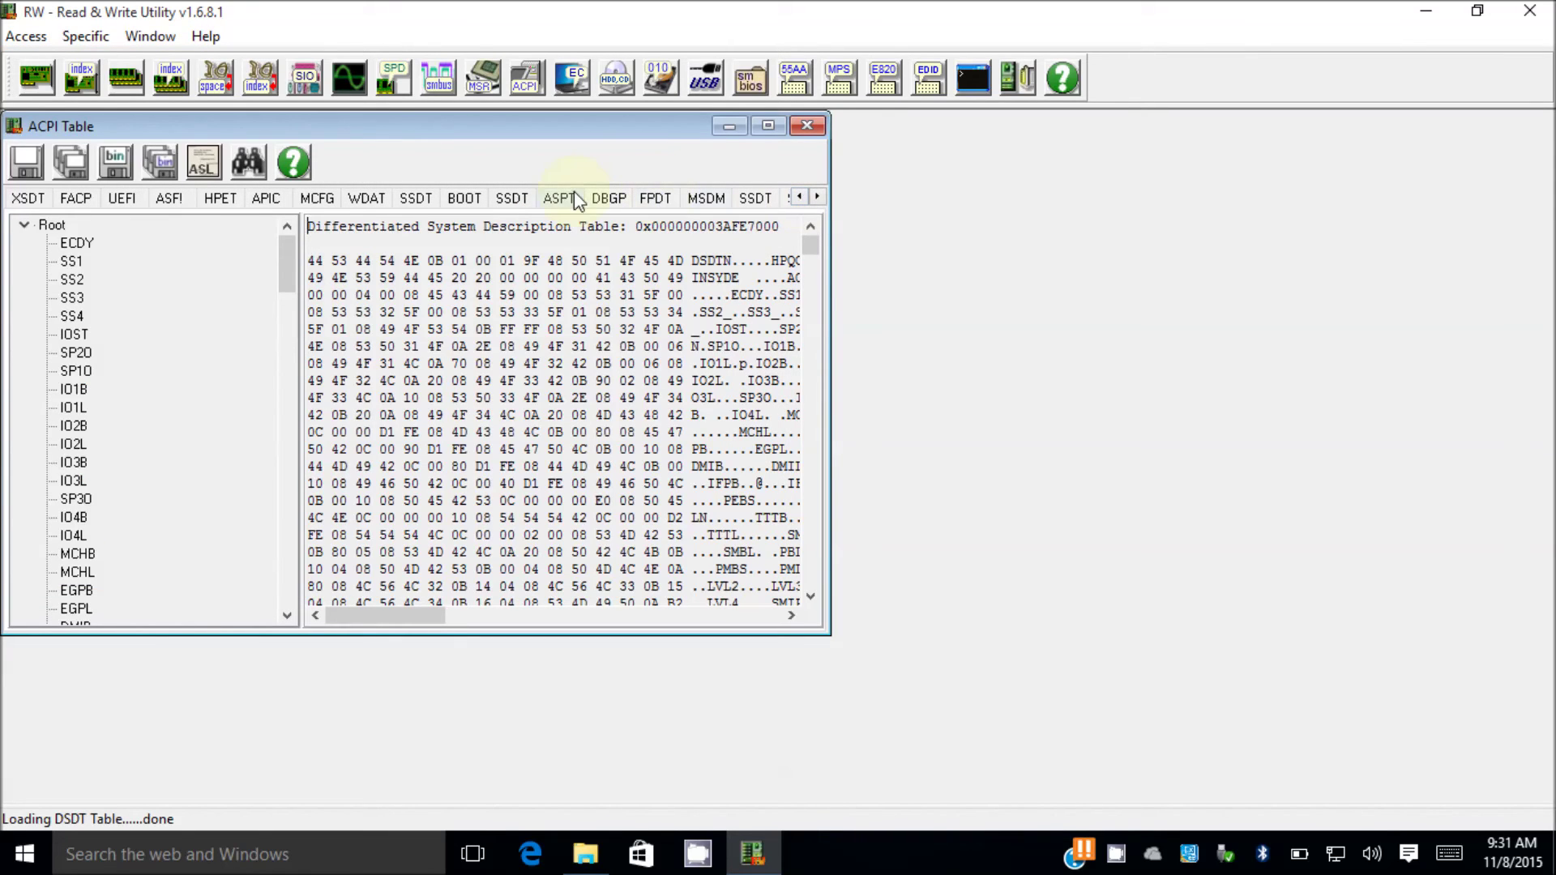
click(415, 199)
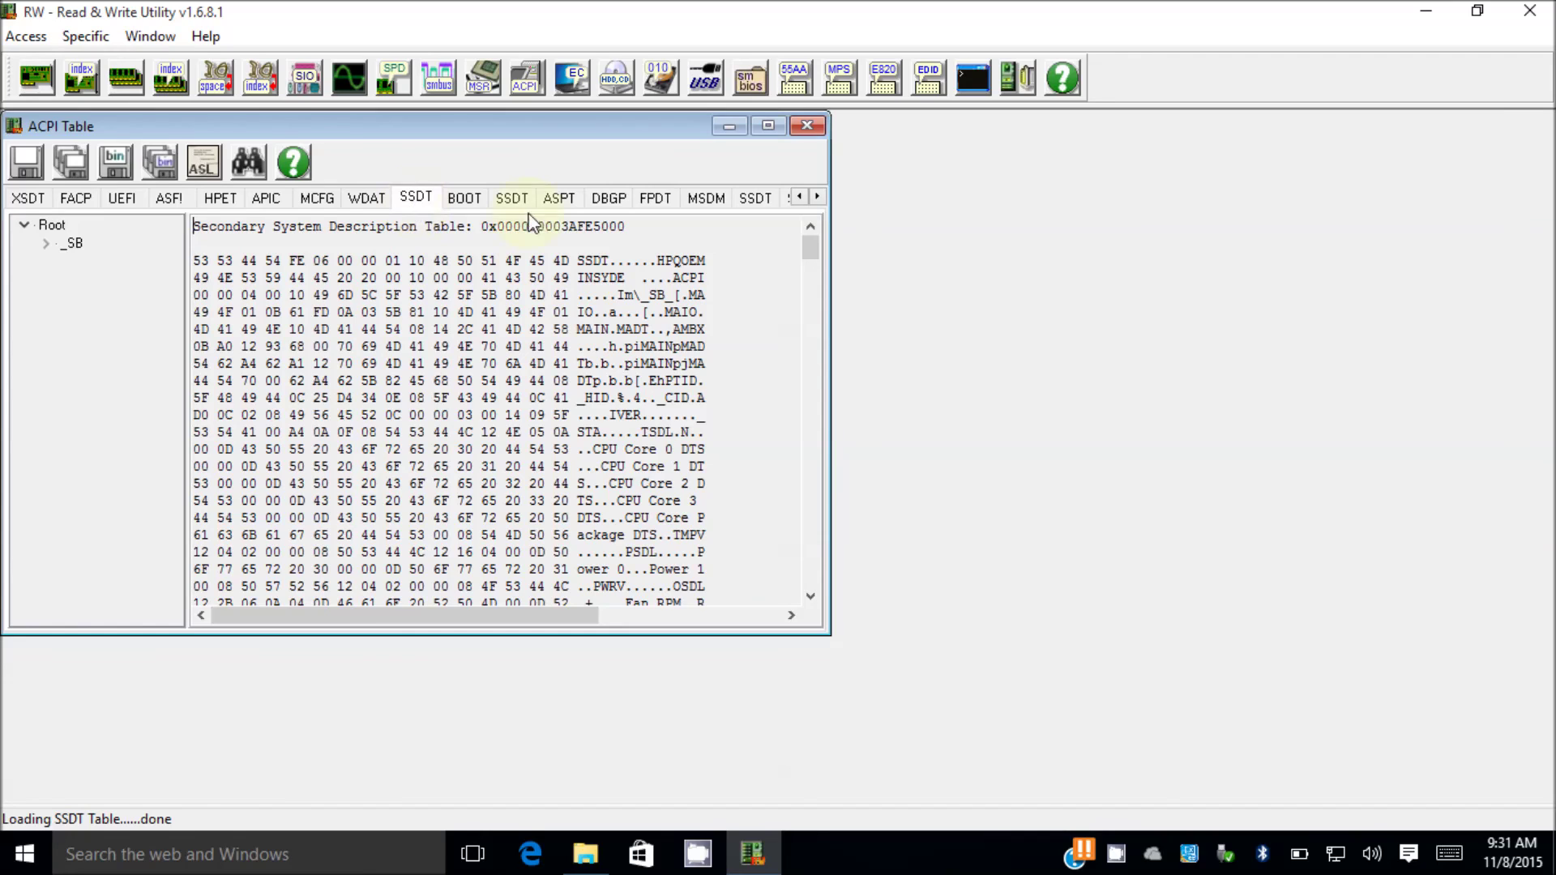
click(110, 157)
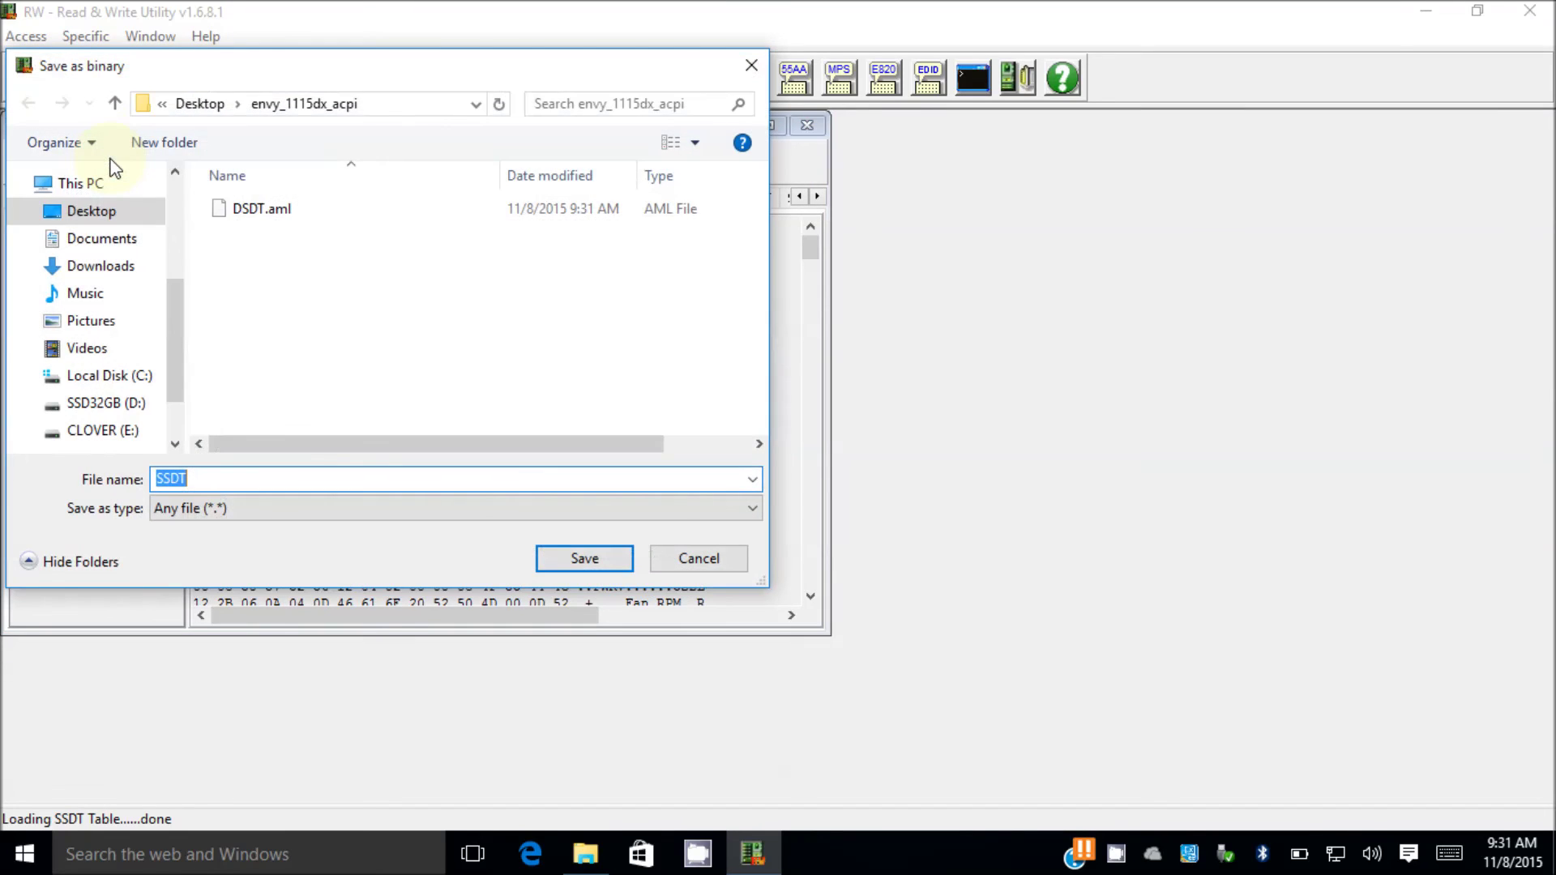
click(221, 479)
text(-1.aml)
key(Return)
- Save the second SSDT table as binary file SSDT-2.aml
click(511, 199)
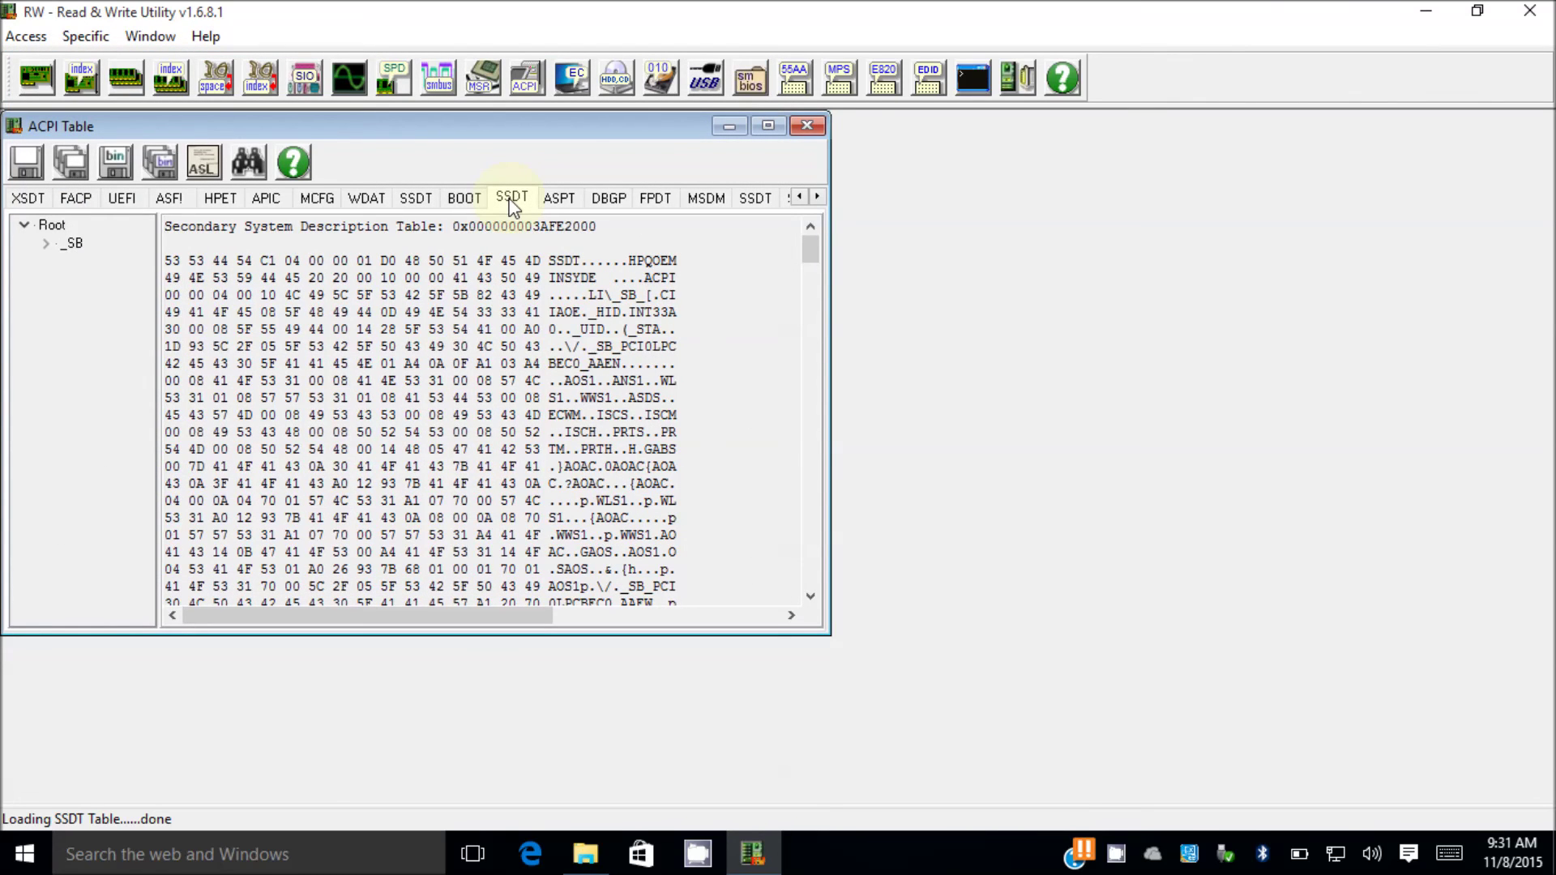
click(108, 161)
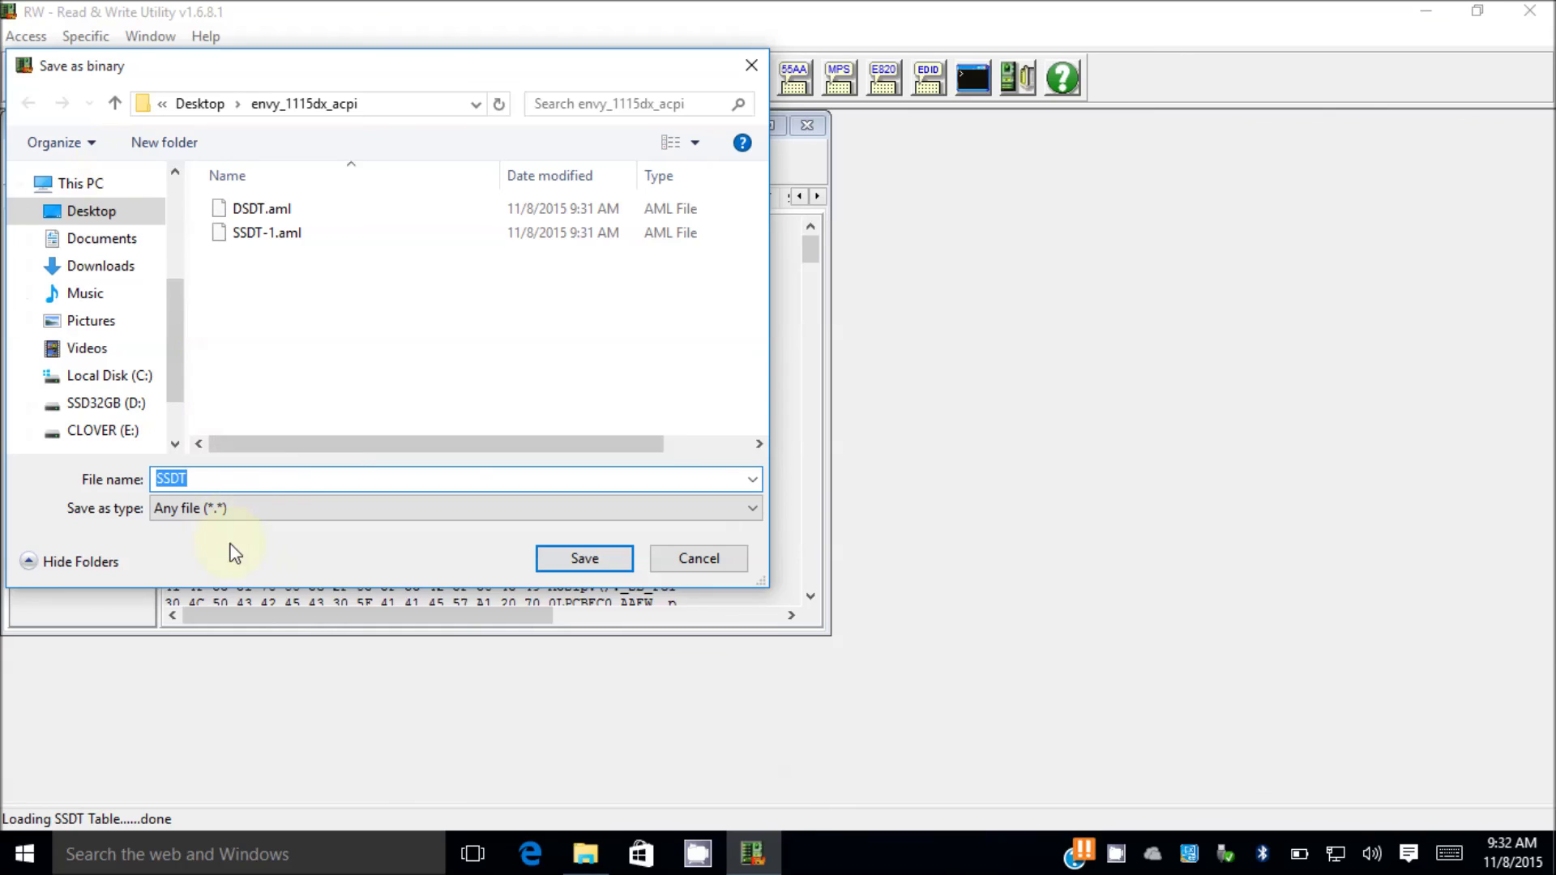
click(290, 483)
text(-2.aml)
key(Return)
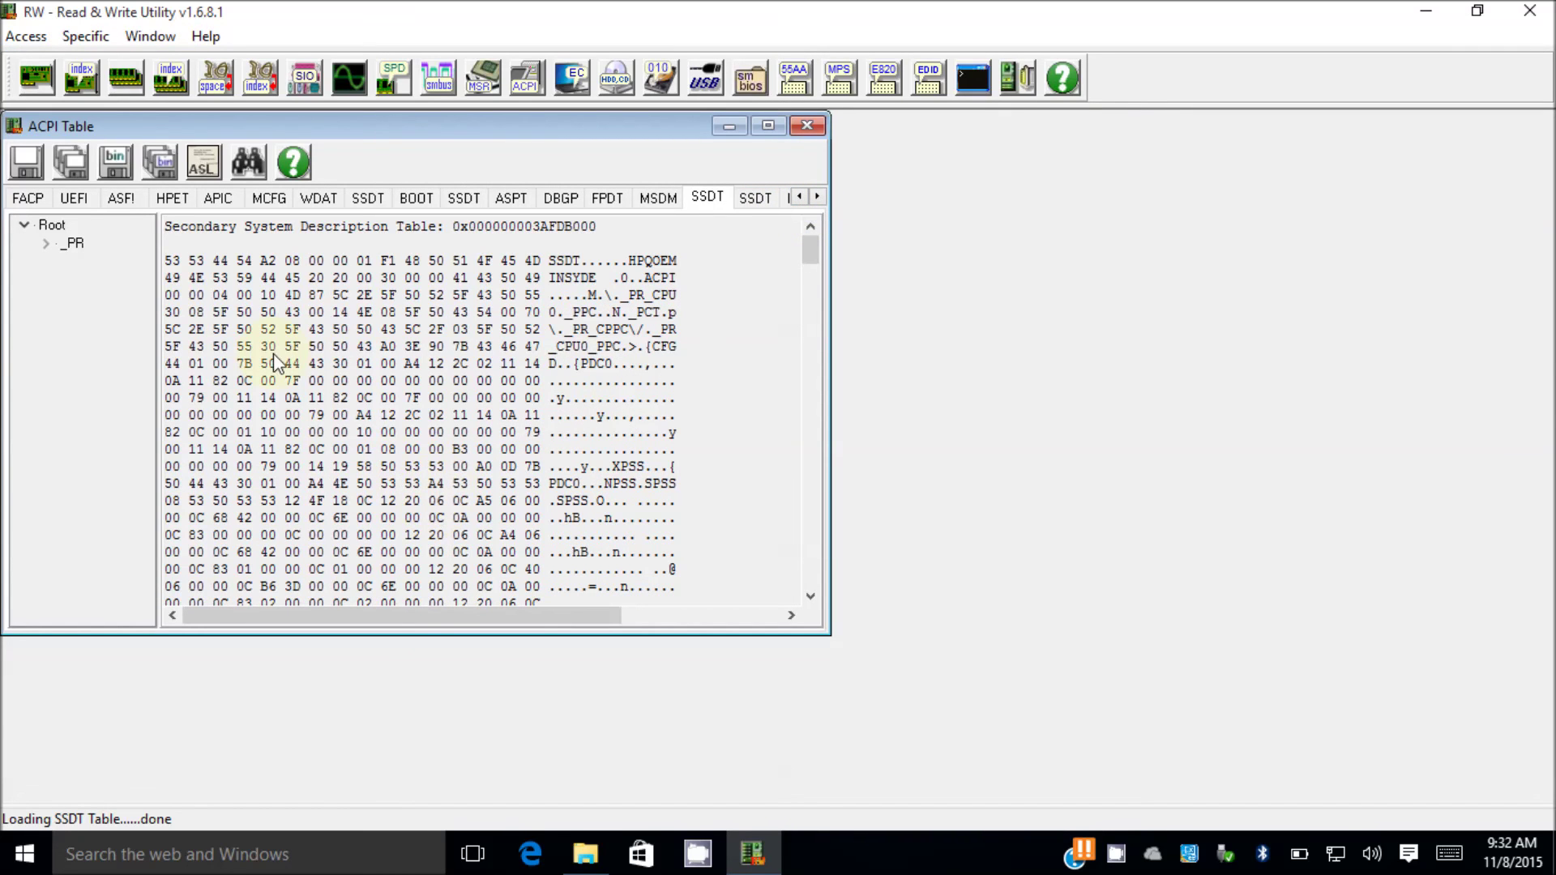
- Save the third SSDT table as binary file SSDT-3.aml
click(115, 162)
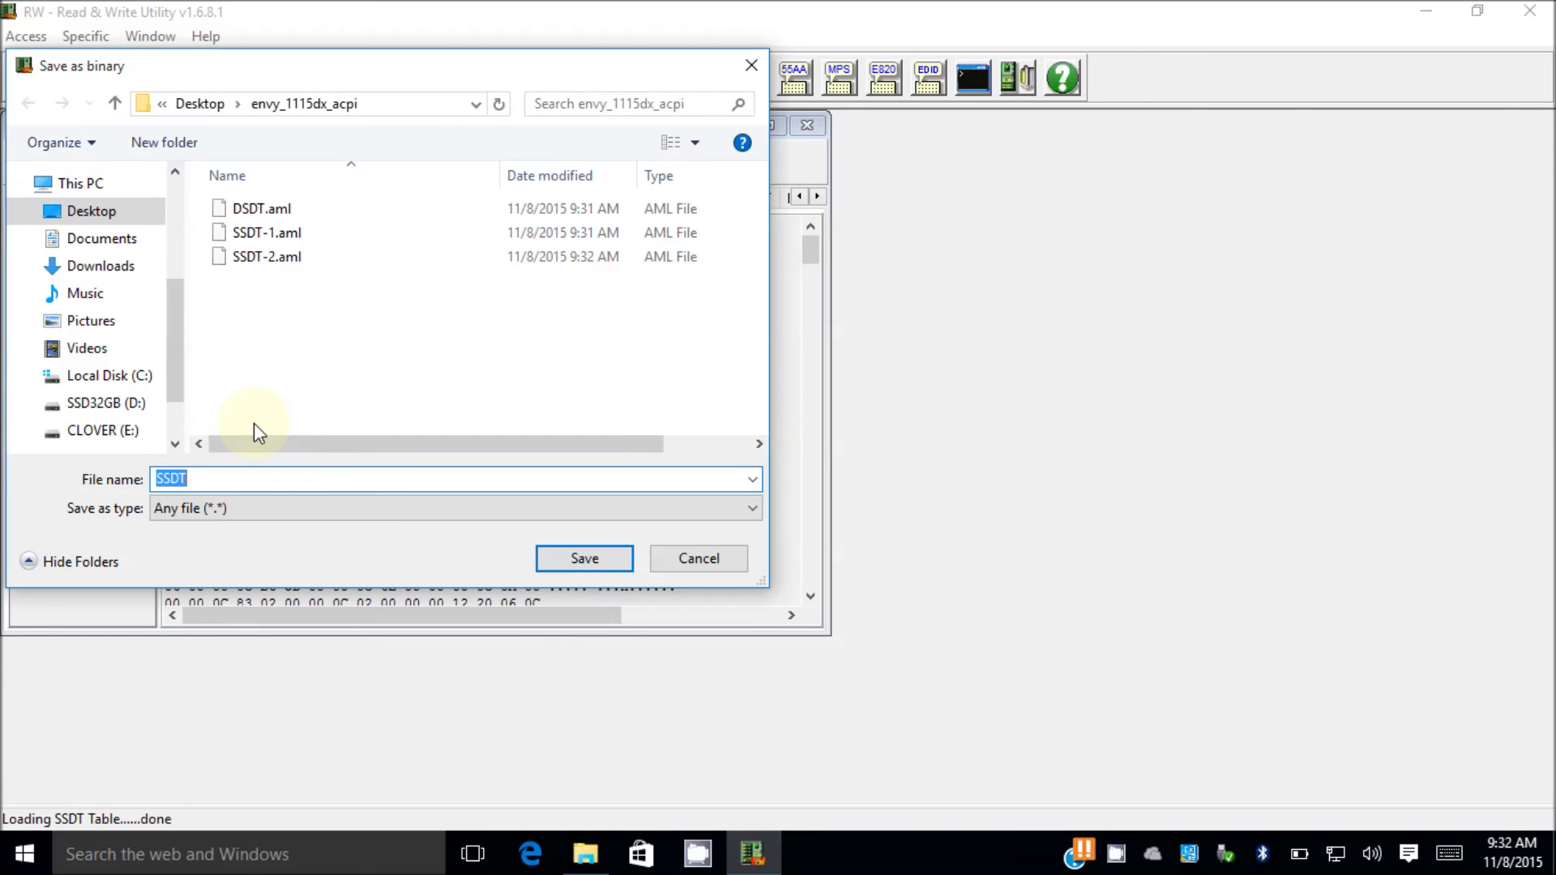
key(End)
text(-3.aml)
key(Return)
- Save the last SSDT table as binary file SSDT-4.aml
click(758, 199)
click(116, 162)
click(279, 480)
text(-4)
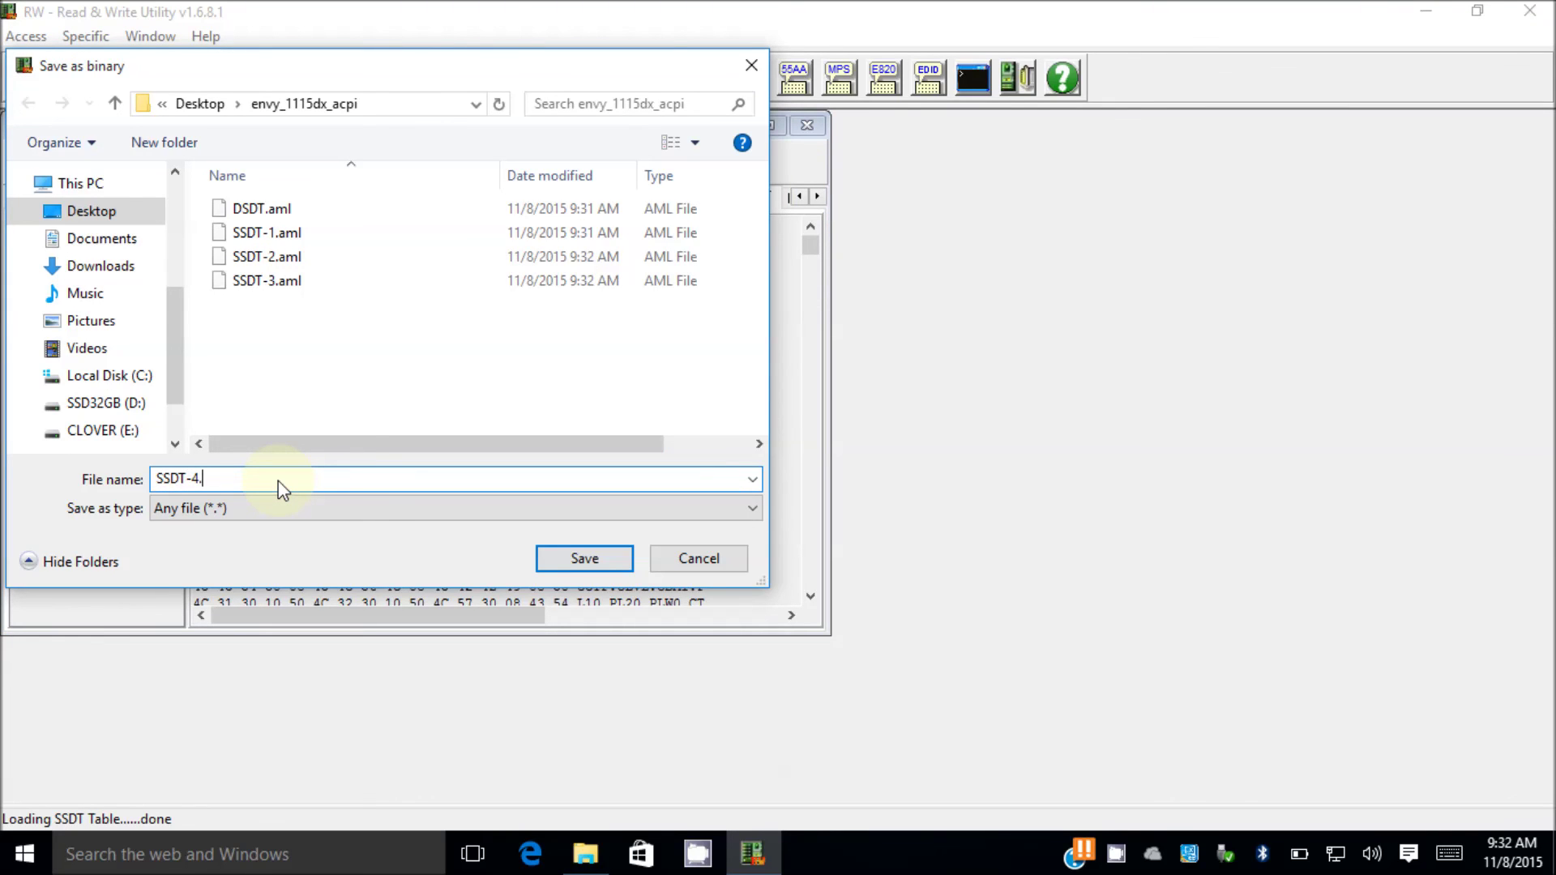
text(.aml)
key(Return)
click(819, 197)
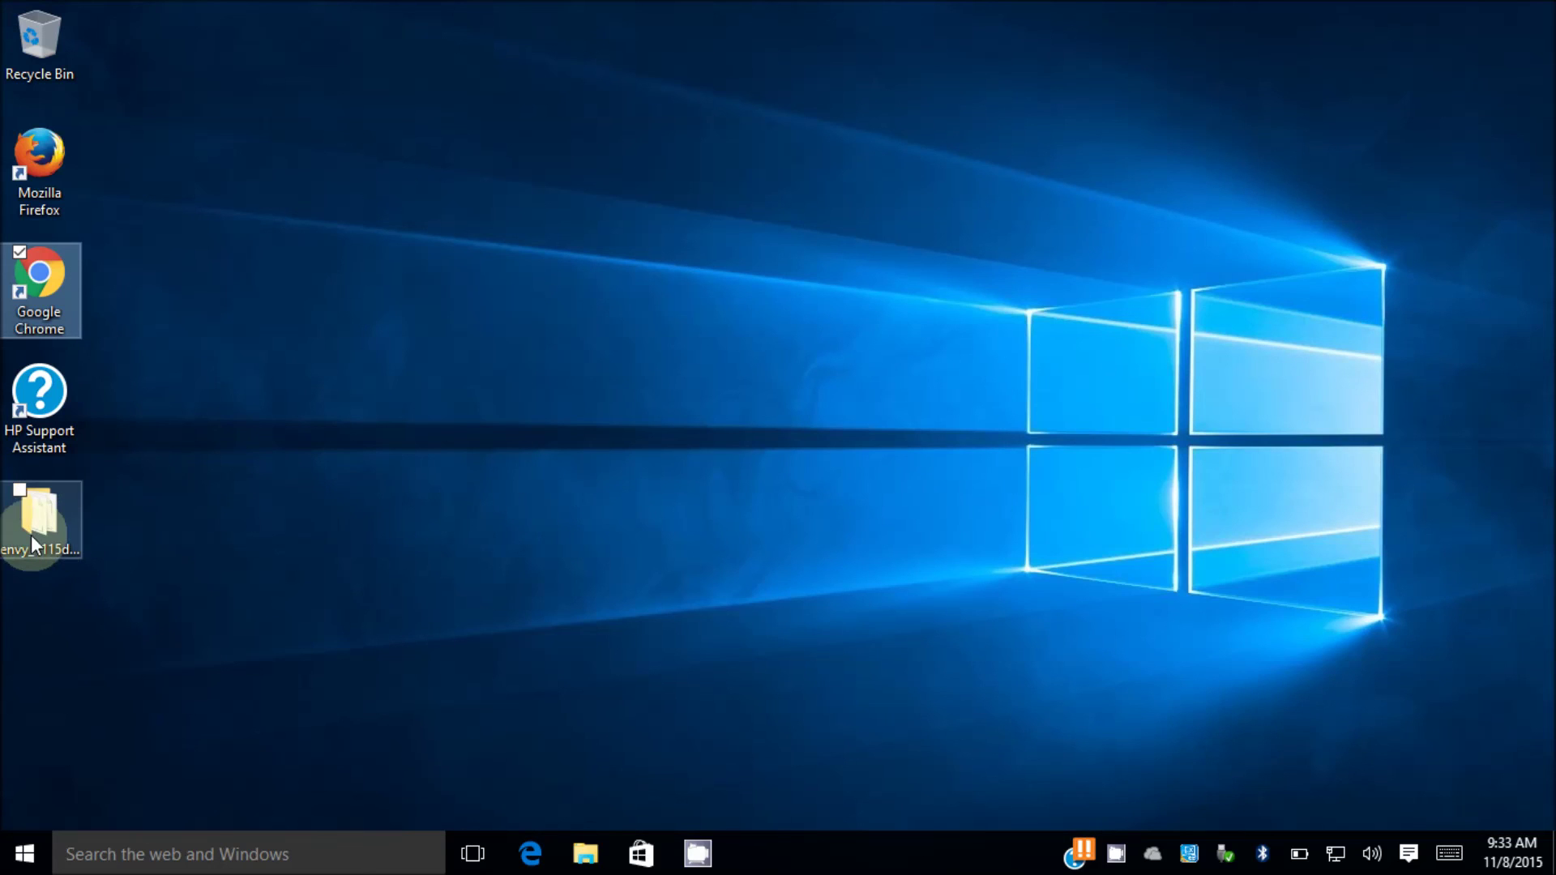
- Open the envy_1115dx_acpi desktop folder, check DSDT.aml and SSDT-1 to SSDT-4.aml, then close it
click(31, 532)
double_click(30, 532)
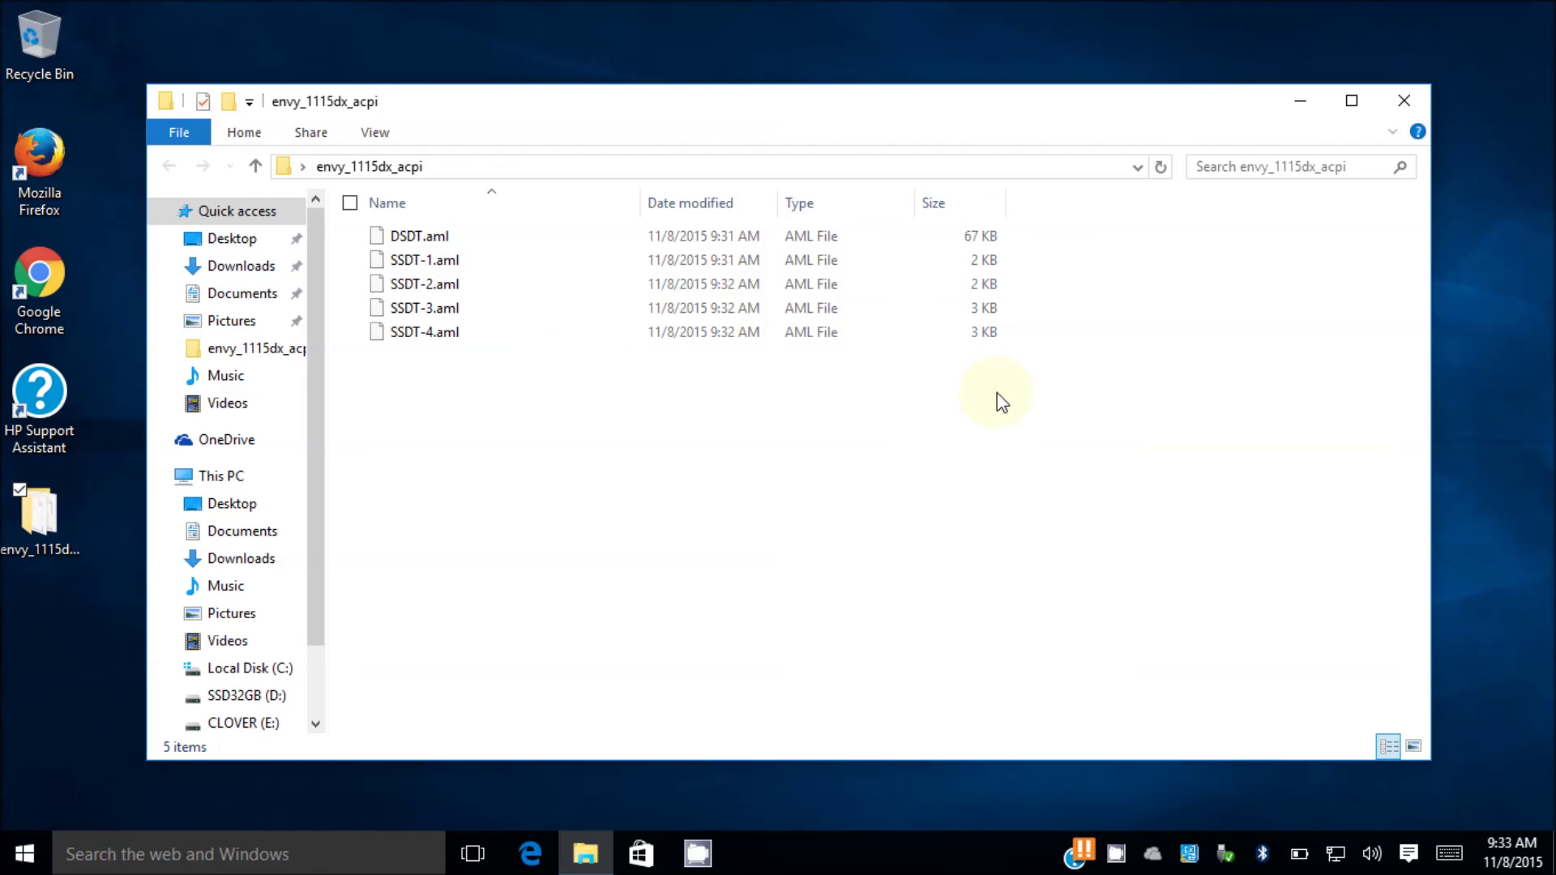
click(1404, 103)
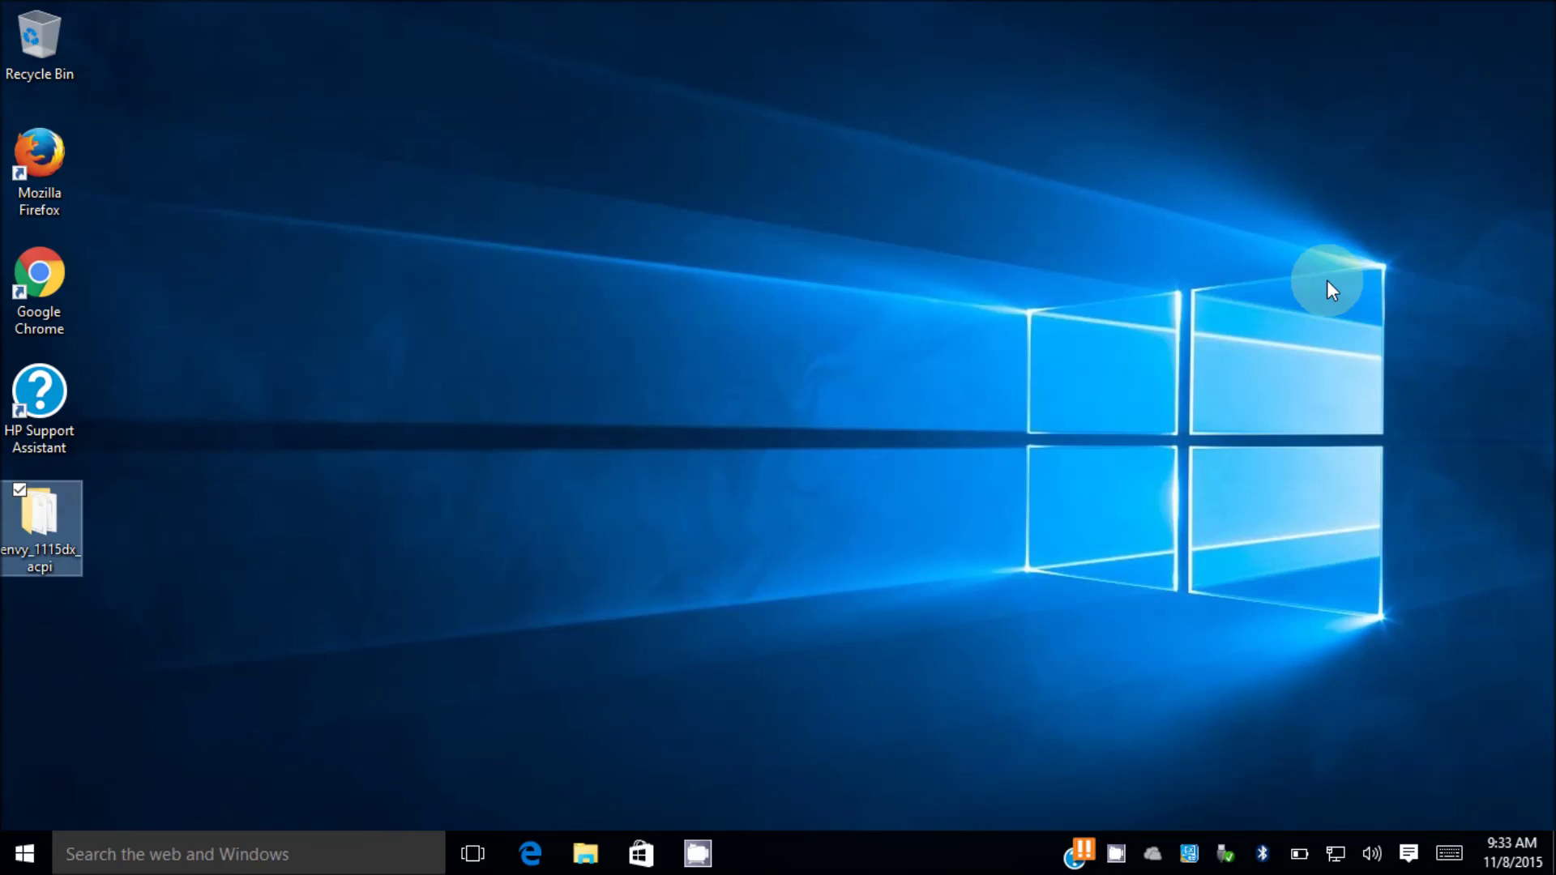